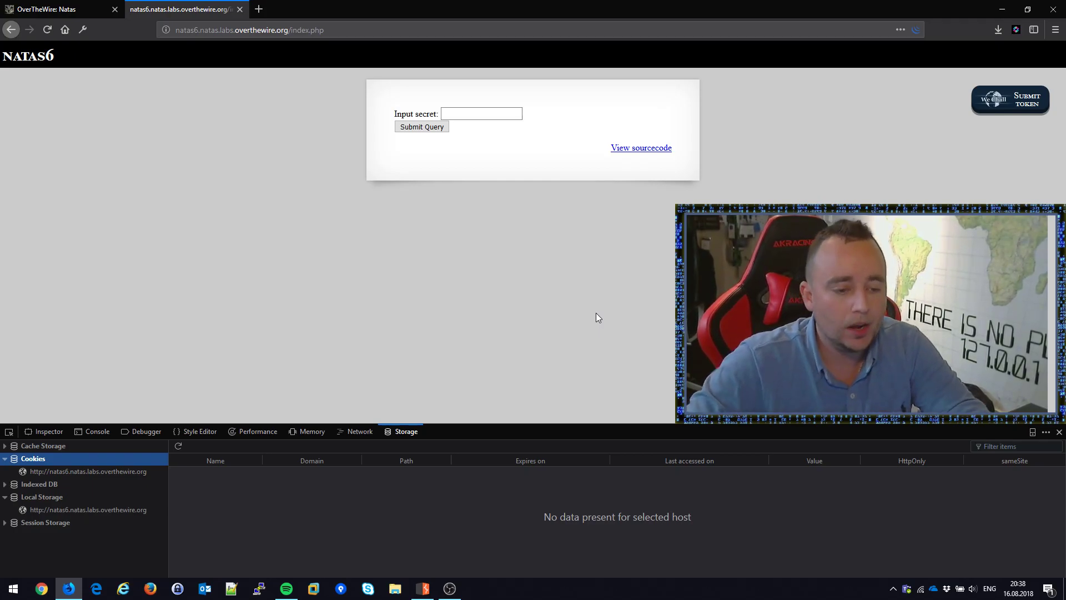
# Step: Highlight the 'View sourcecode' link text on the Natas6 page, then clear the selection
pyautogui.moveTo(697, 149); pyautogui.dragTo(608, 149)
pyautogui.click(573, 154)
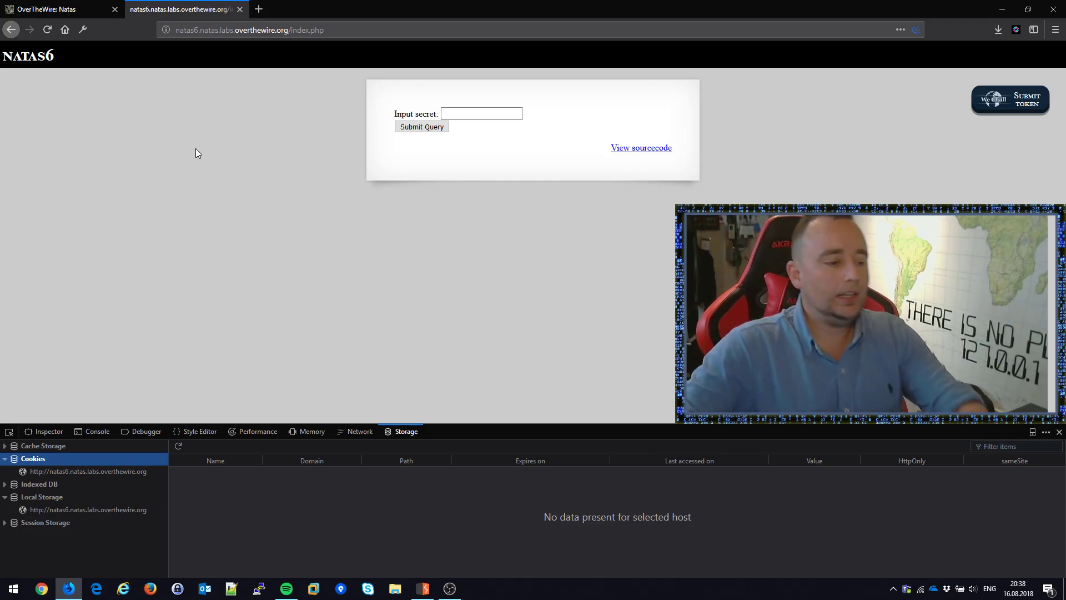
# Step: Show the page HTML in the Inspector and submit 'hack' as the Natas6 secret
pyautogui.click(41, 431)
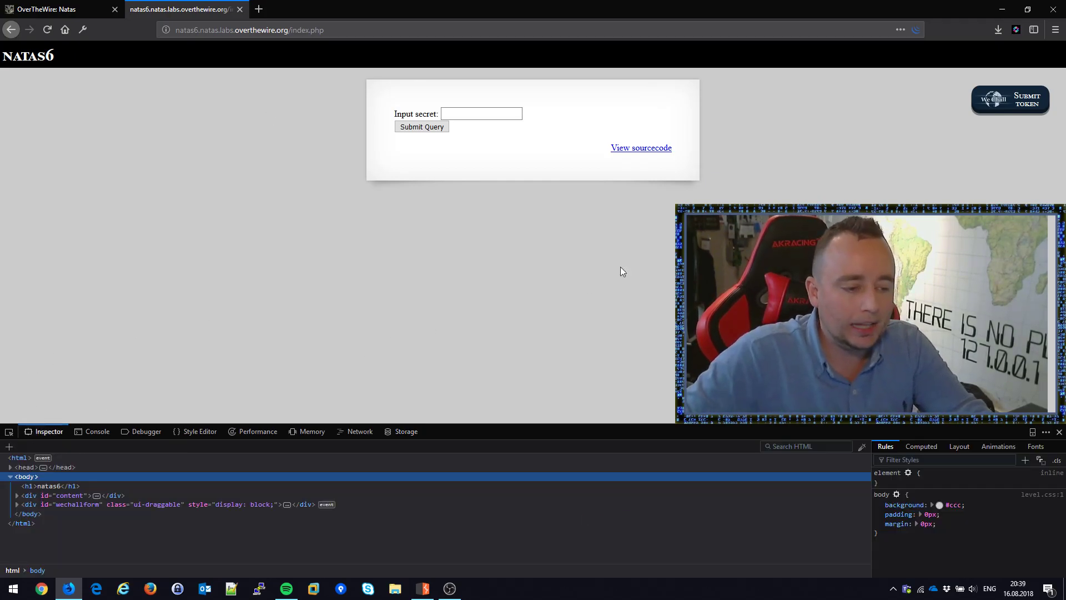
pyautogui.click(488, 114)
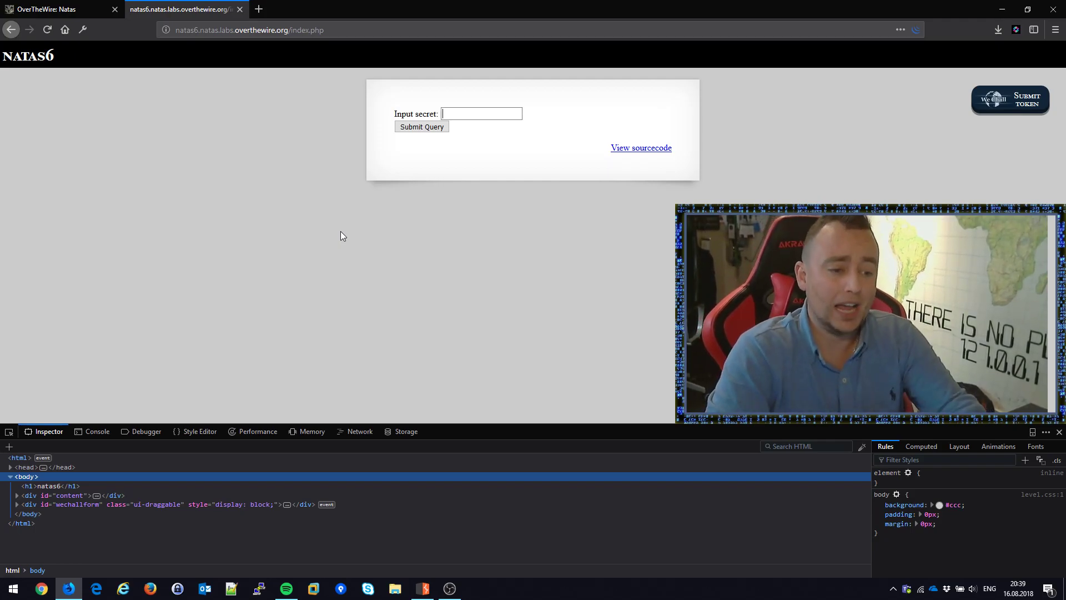
pyautogui.write('hack')
pyautogui.press('Return')
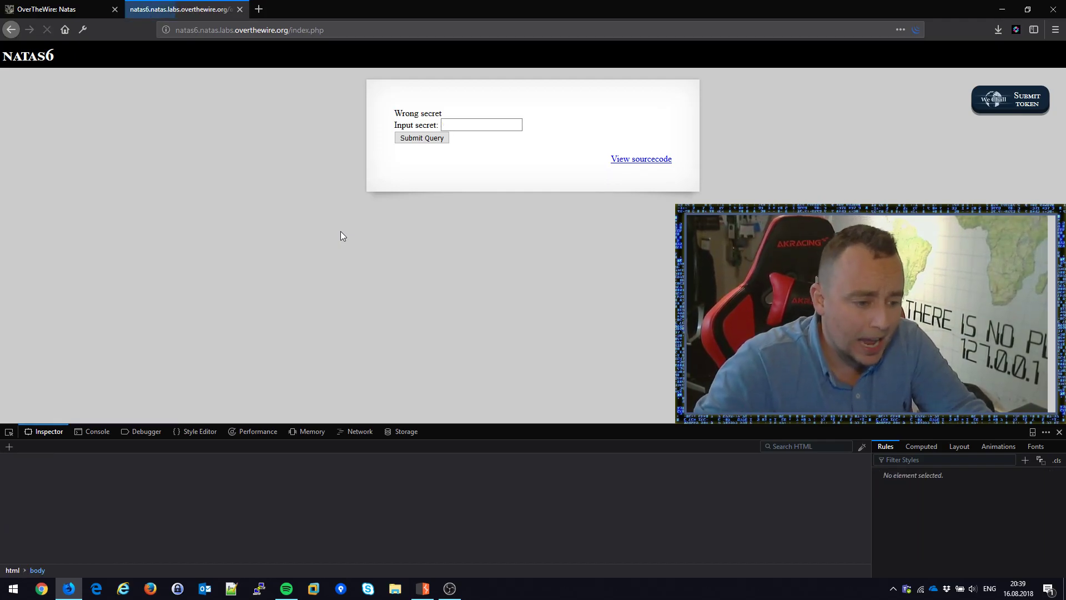
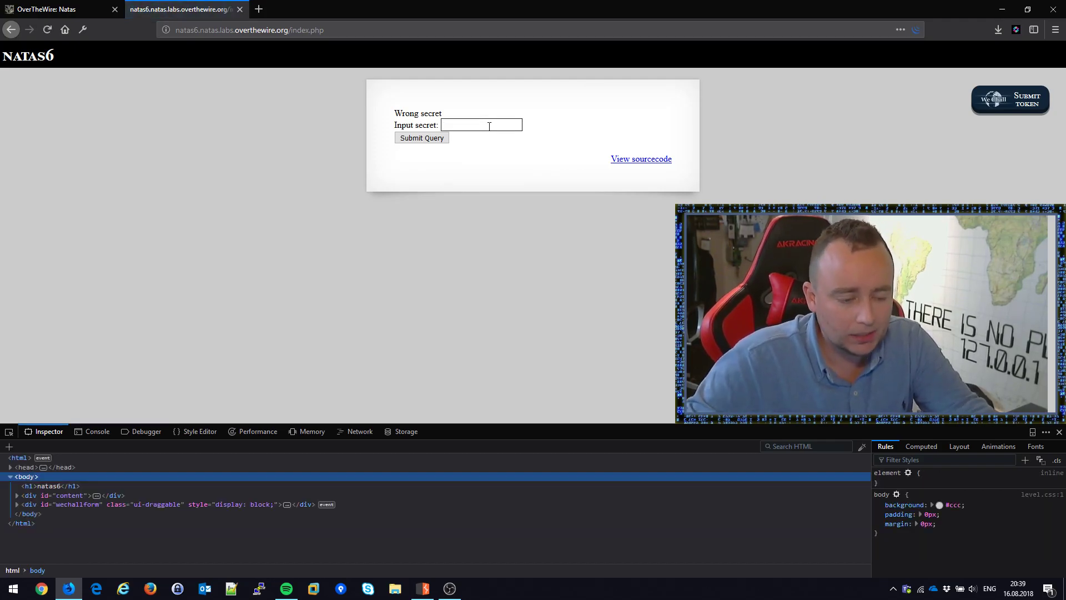
# Step: View the natas6 page's HTML source in a new tab, review the form markup on lines 13–24, then return
pyautogui.hotkey('ctrl', 'u')
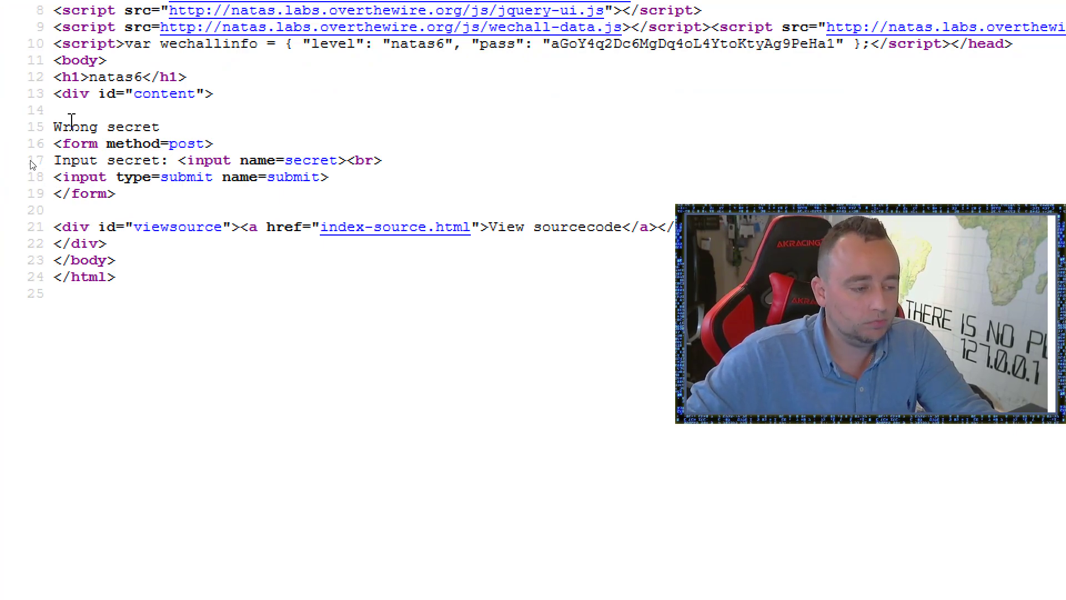
pyautogui.moveTo(53, 94); pyautogui.dragTo(662, 315)
pyautogui.click(663, 316)
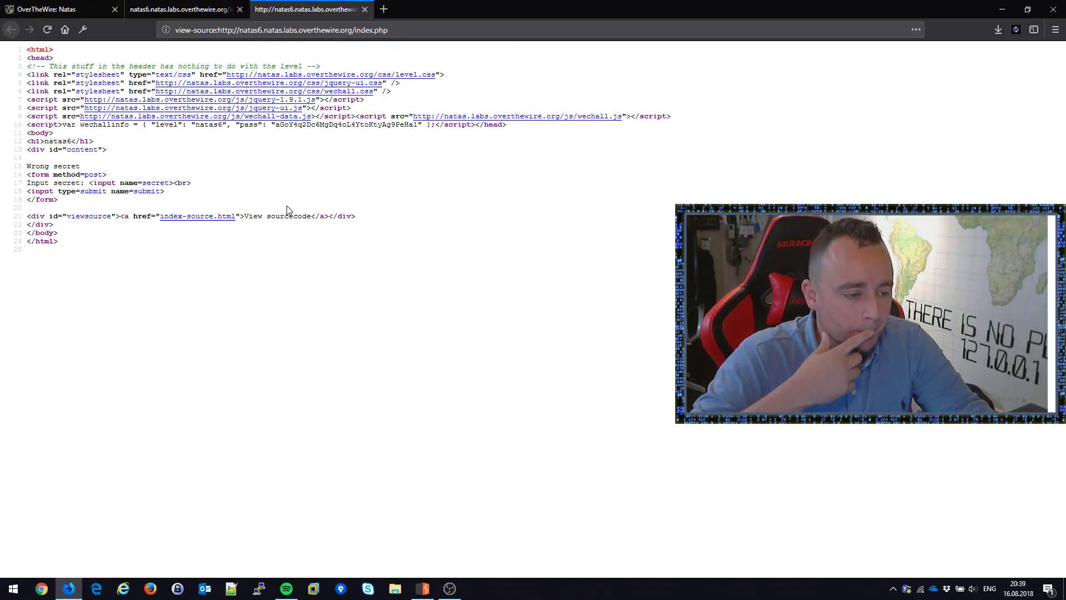
pyautogui.hotkey('ctrl', 'pageup')
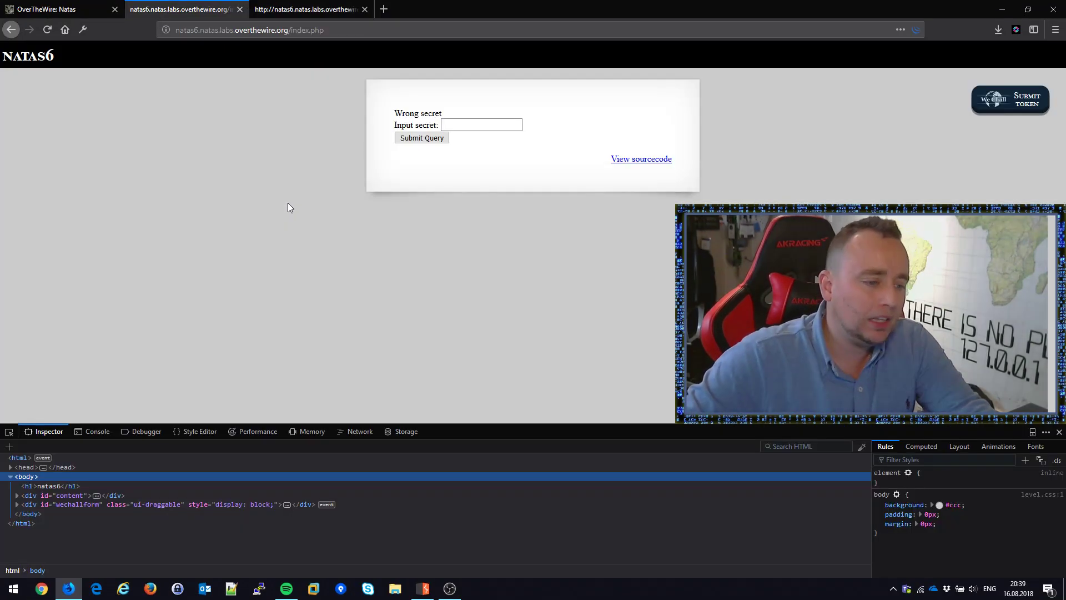
# Step: Reload natas6 through the Burp proxy, review the held index.php response, and turn interception off
pyautogui.hotkey('alt', 'Tab')
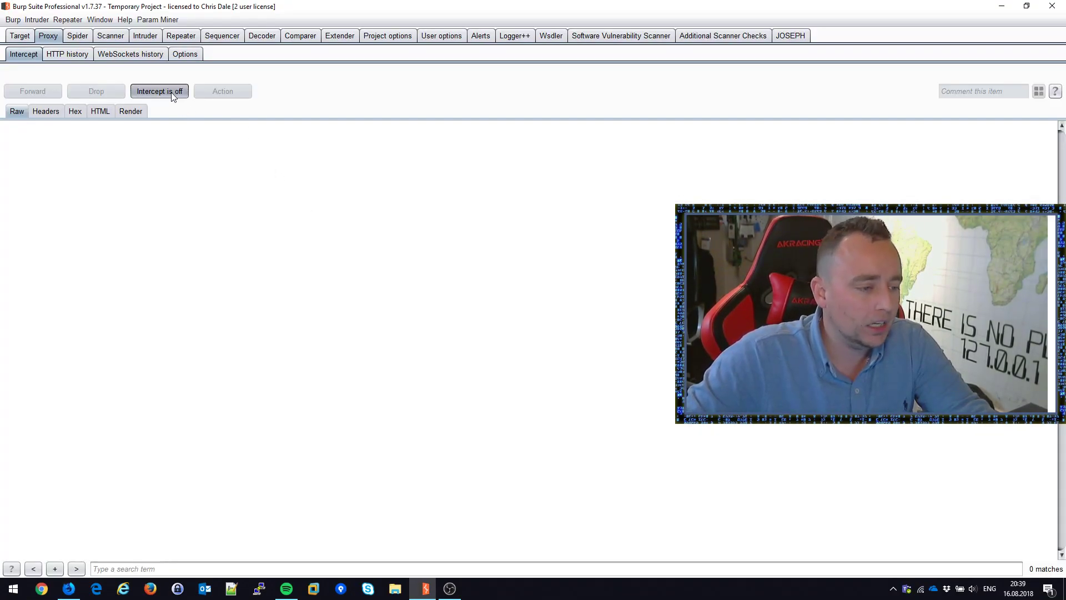
pyautogui.hotkey('alt', 'Tab')
pyautogui.hotkey('ctrl', 'l')
pyautogui.press('Return')
pyautogui.hotkey('alt', 'Tab')
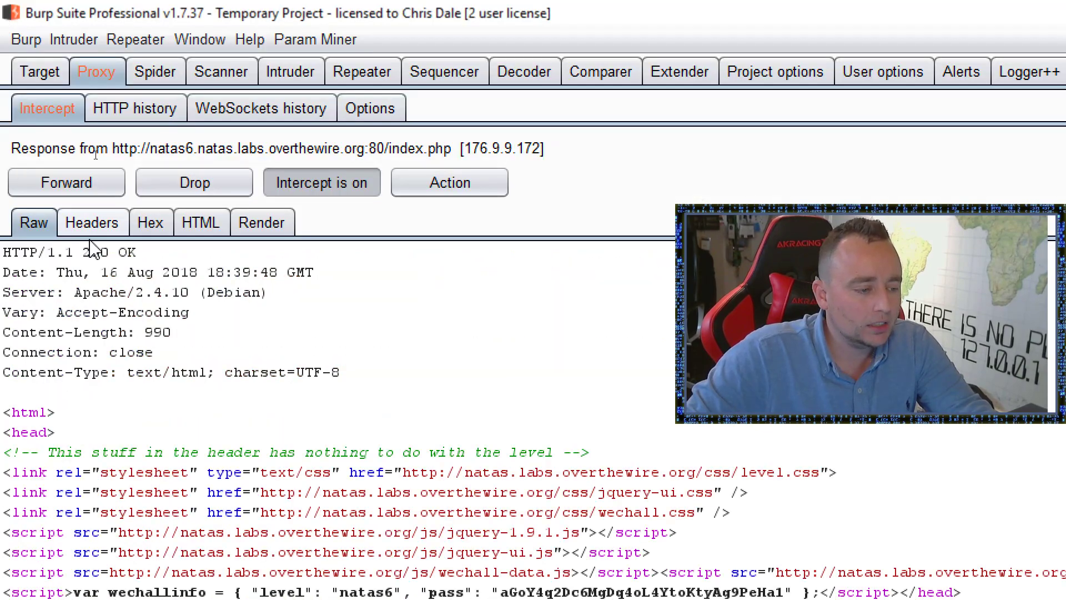
pyautogui.moveTo(315, 401); pyautogui.dragTo(3, 233)
pyautogui.click(321, 182)
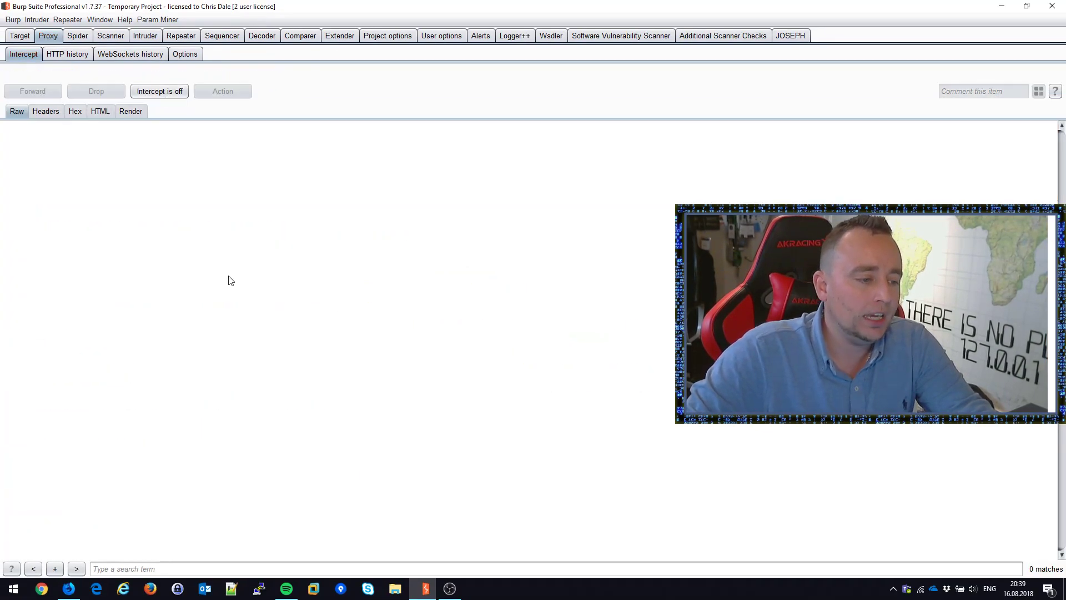
# Step: Close the leftover view-source tab and open natas6's 'View sourcecode' link in a new tab
pyautogui.hotkey('alt', 'Tab')
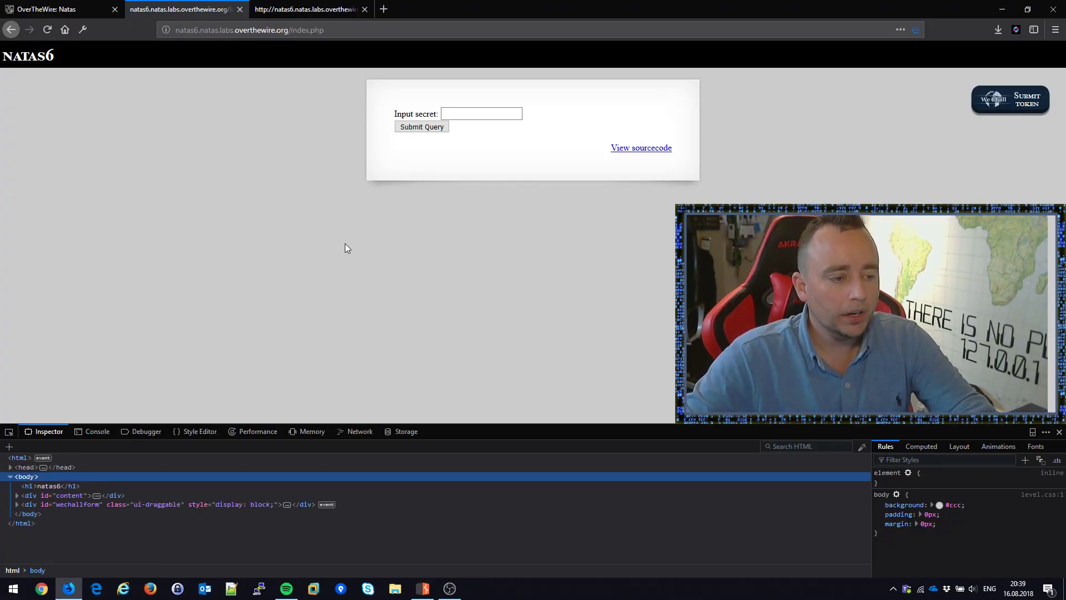
pyautogui.hotkey('ctrl', 'Tab')
pyautogui.hotkey('ctrl', 'w')
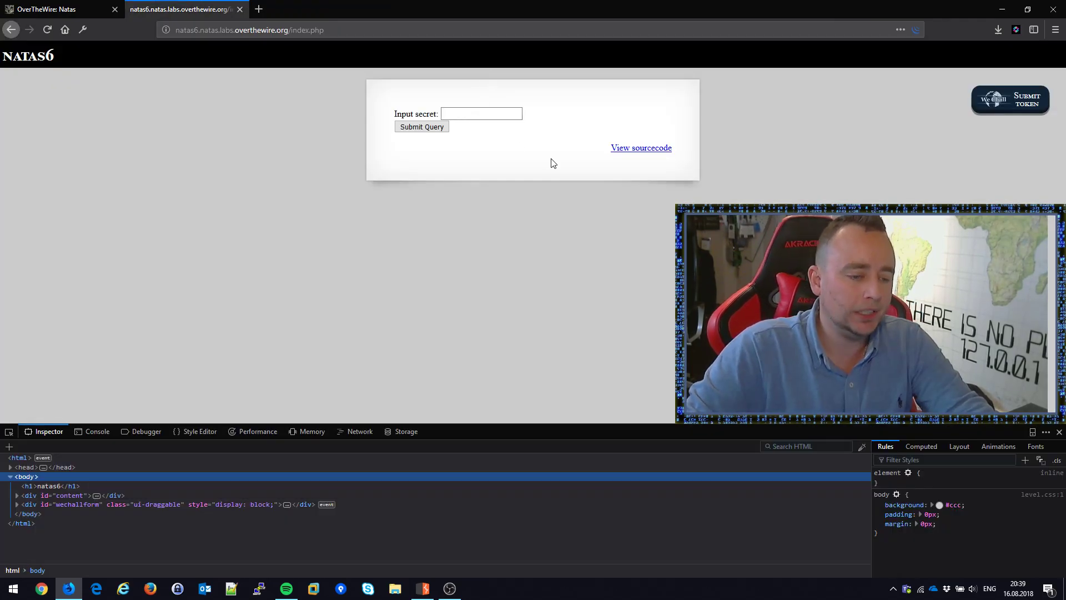
pyautogui.rightClick(629, 149)
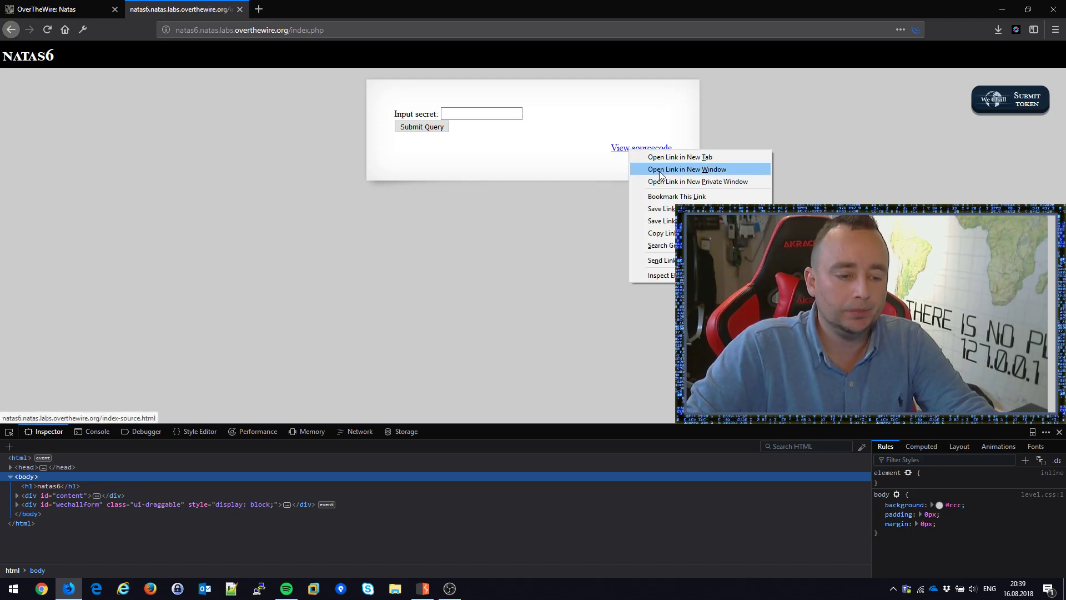
pyautogui.press('t')
pyautogui.hotkey('ctrl', 'Tab')
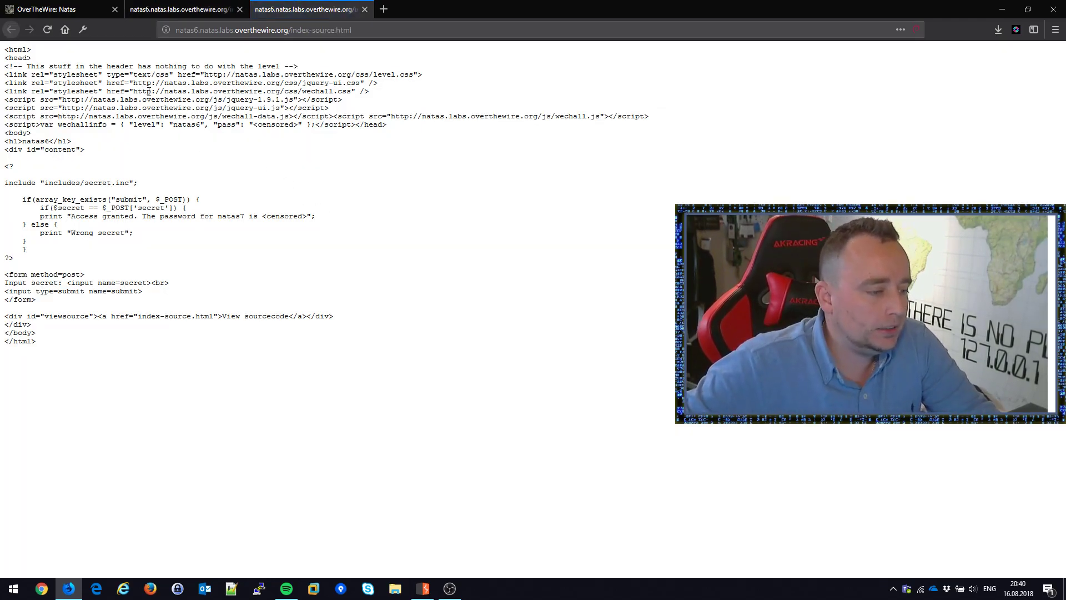
# Step: Study the PHP if-block and form markup in index-source.html
pyautogui.moveTo(148, 90); pyautogui.dragTo(26, 242)
pyautogui.click(260, 163)
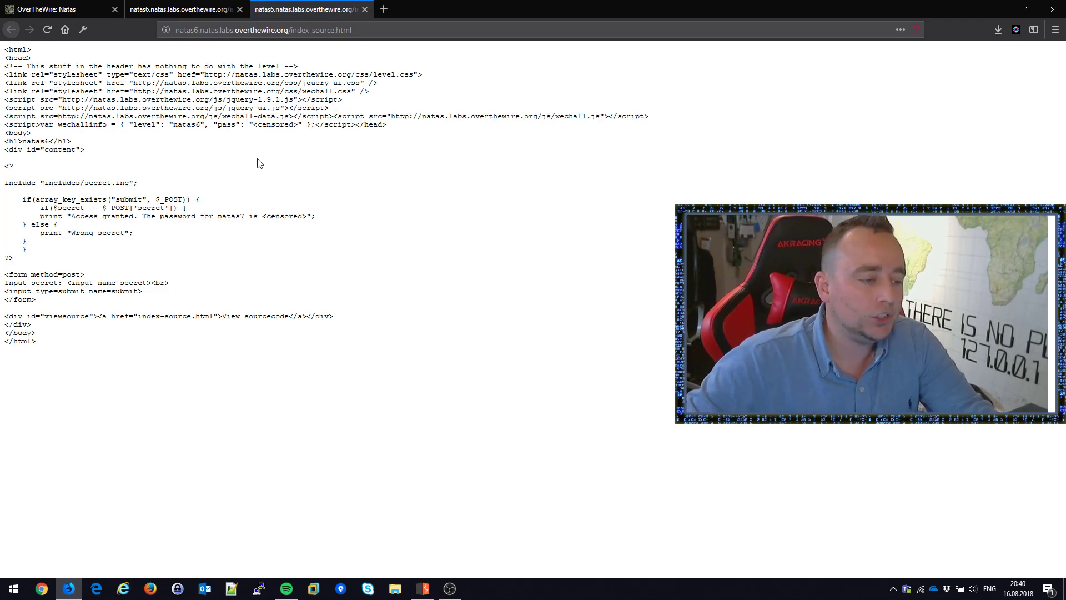
pyautogui.hotkey('ctrl', 'shift', 'Tab')
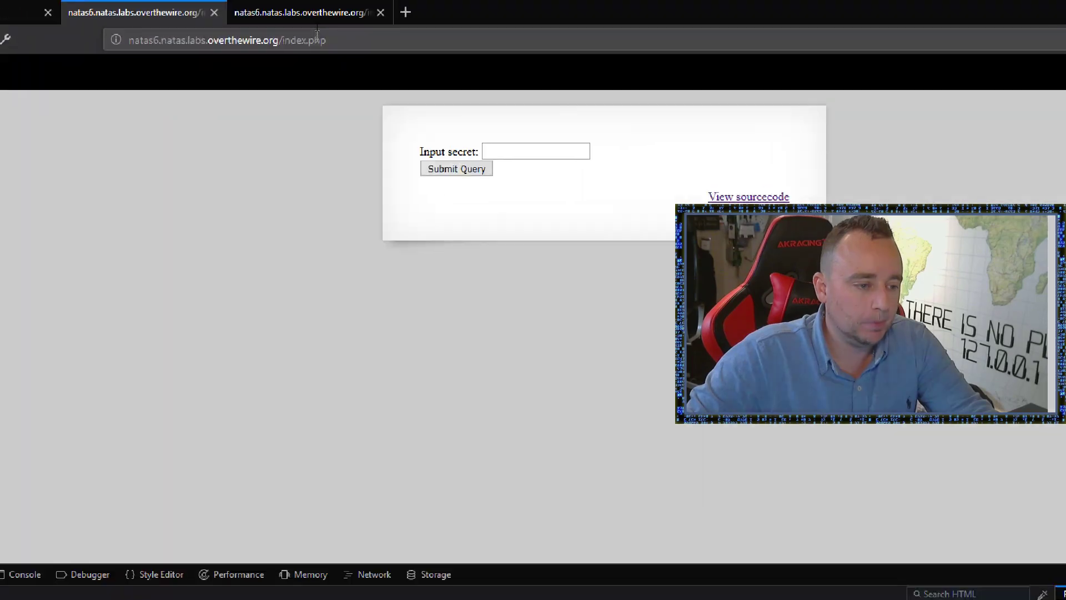
pyautogui.hotkey('ctrl', 'Tab')
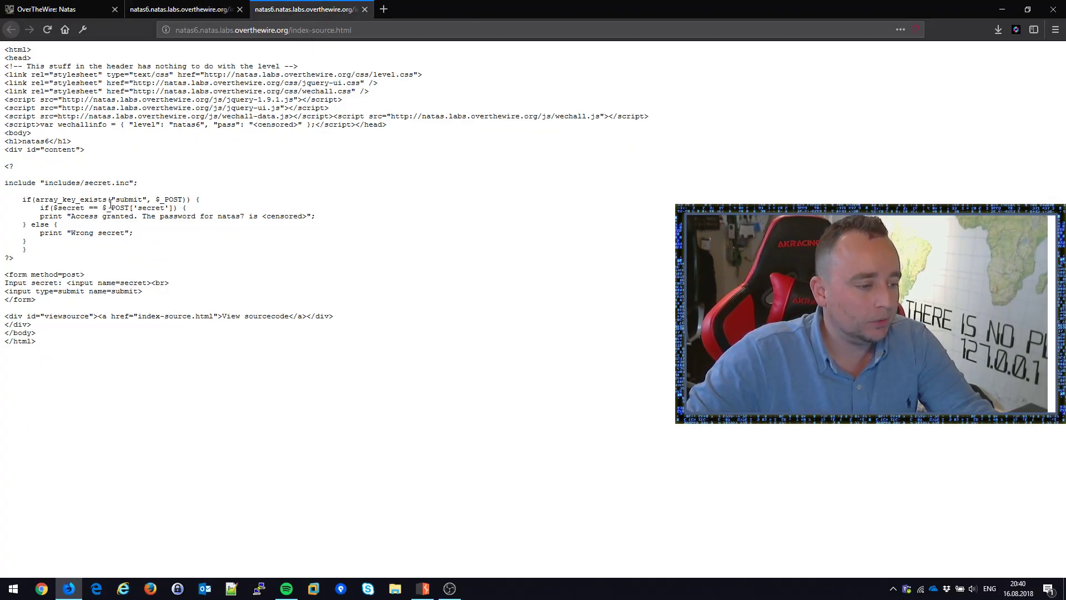
pyautogui.moveTo(166, 300); pyautogui.dragTo(2, 173)
pyautogui.click(321, 241)
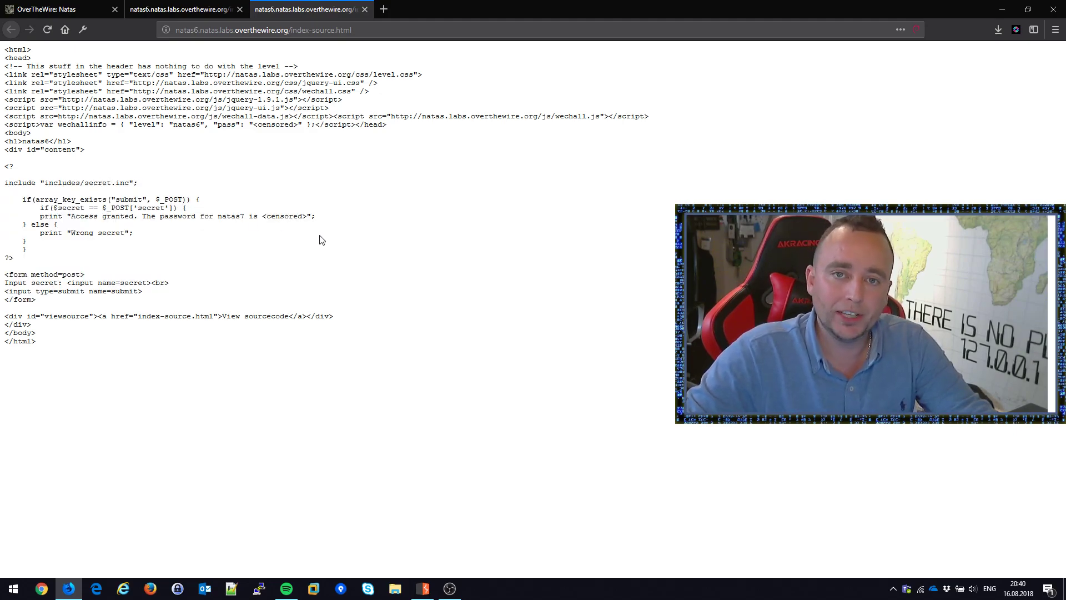
# Step: Examine the censored natas7 password line and the if($secret == $_POST['secret']) comparison
pyautogui.doubleClick(285, 216)
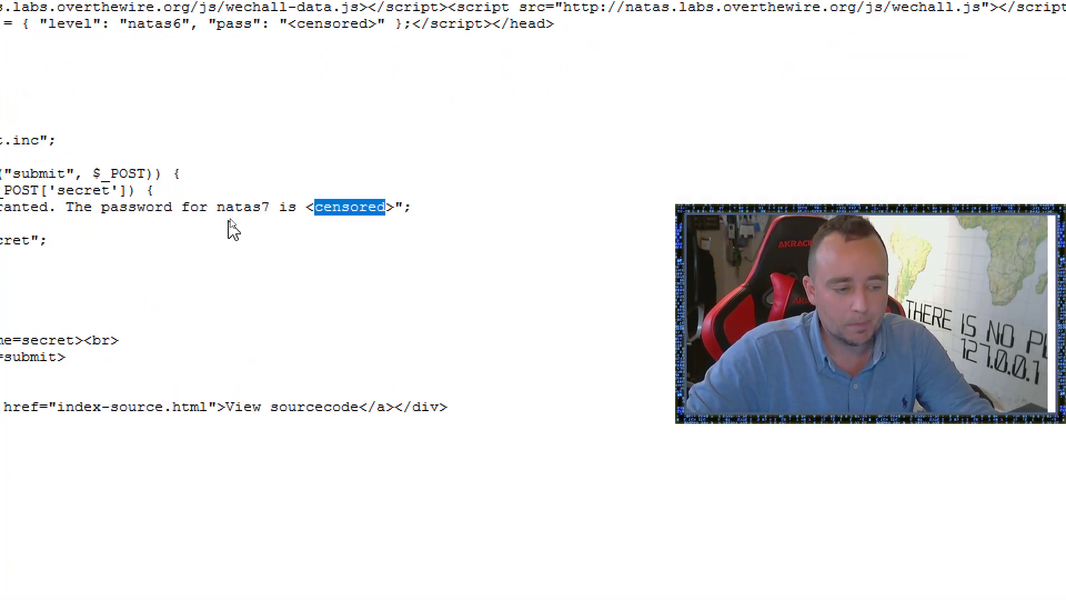
pyautogui.doubleClick(250, 209)
pyautogui.moveTo(309, 211); pyautogui.dragTo(398, 199)
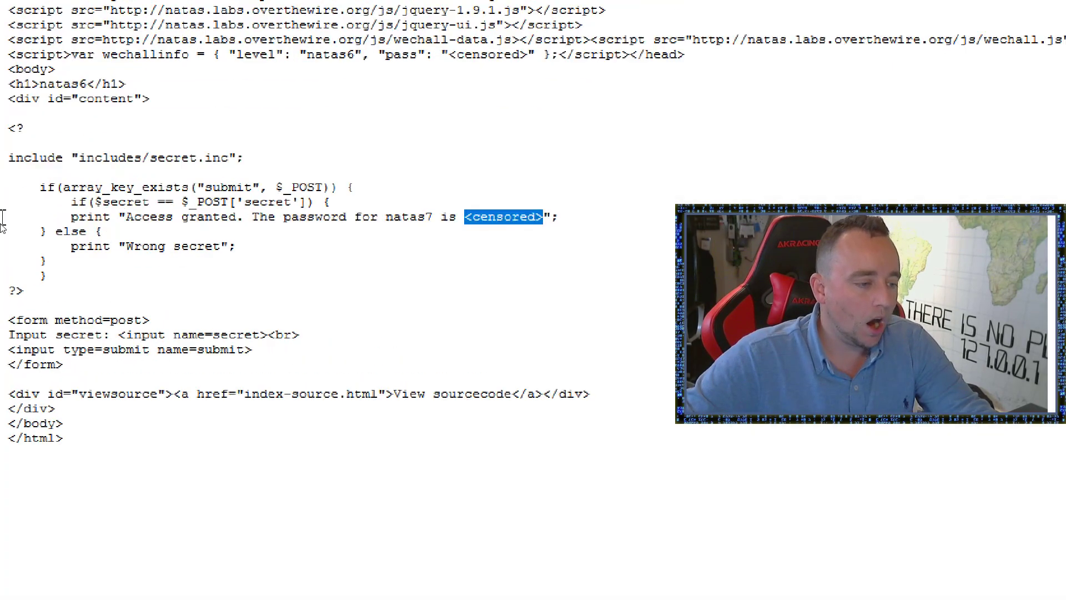
pyautogui.click(74, 198)
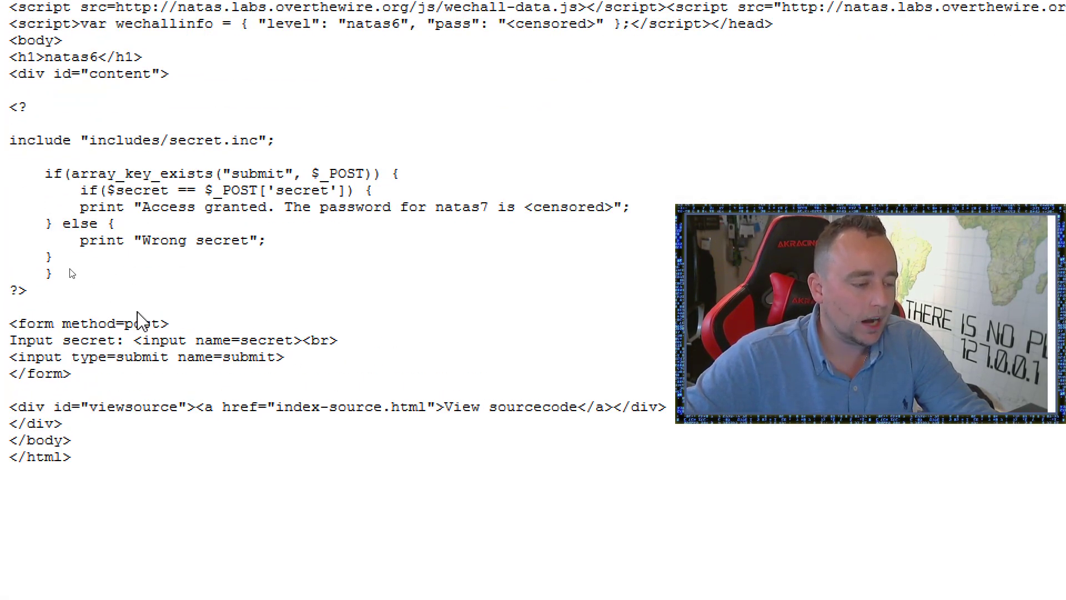
pyautogui.doubleClick(563, 207)
pyautogui.click(265, 184)
pyautogui.tripleClick(300, 191)
pyautogui.moveTo(196, 190); pyautogui.dragTo(345, 189)
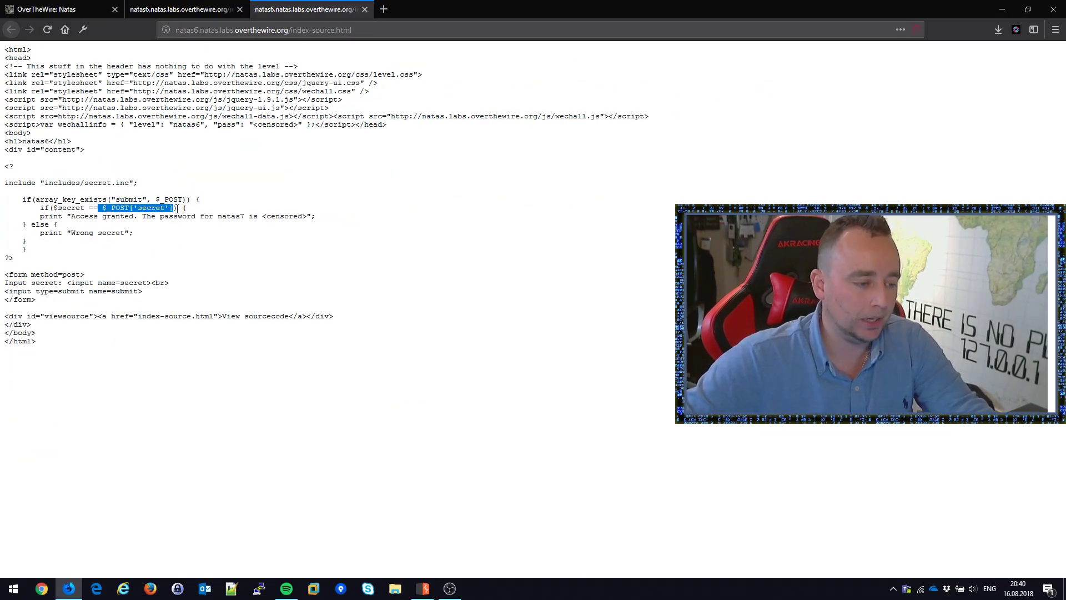
pyautogui.doubleClick(151, 208)
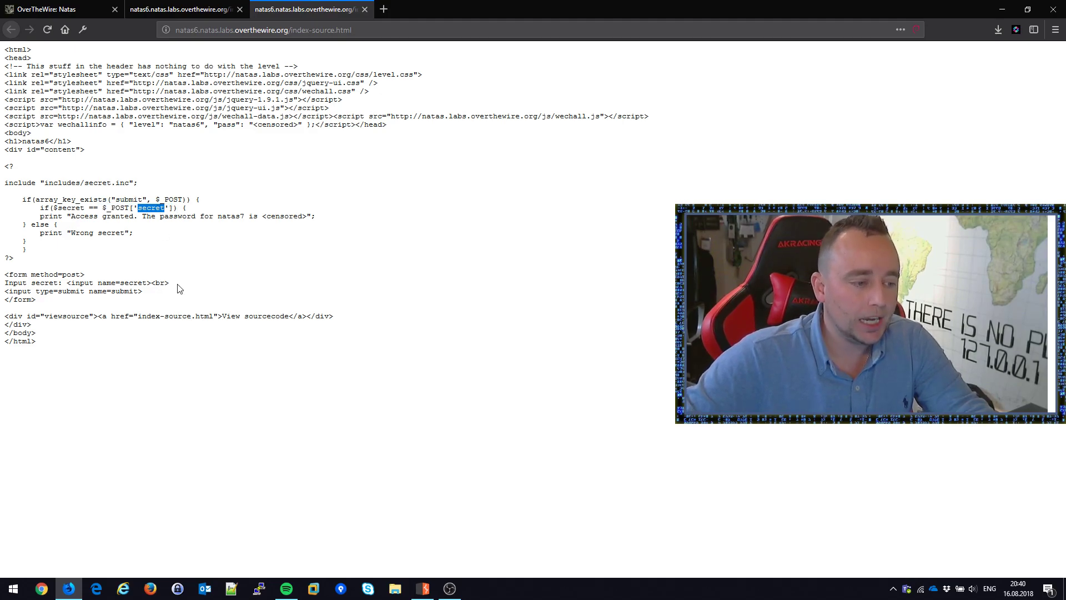
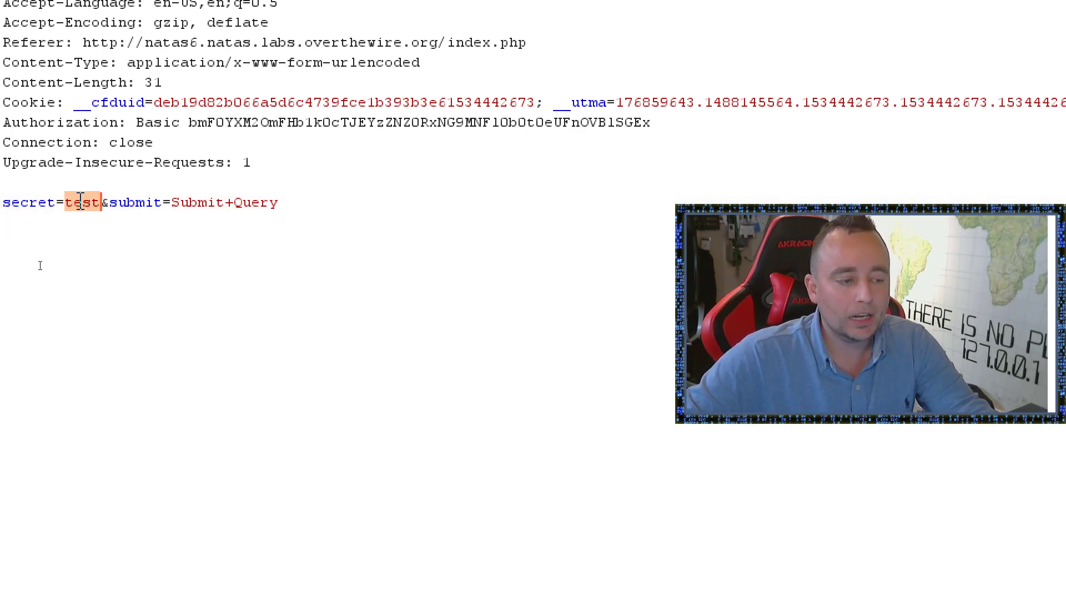
# Step: Turn off Burp interception so the secret=test POST reaches the server, then return to the source tab
pyautogui.click(161, 91)
pyautogui.hotkey('alt', 'Tab')
pyautogui.hotkey('ctrl', 'Tab')
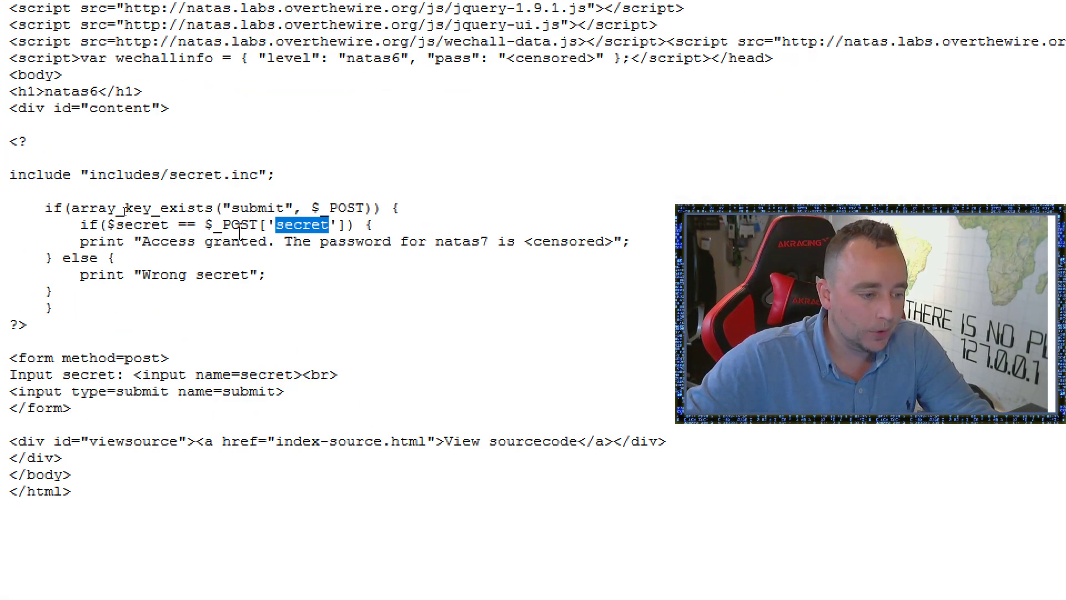
# Step: Study the source's $secret == $_POST['secret'] comparison by highlighting each part
pyautogui.doubleClick(124, 211)
pyautogui.click(143, 211)
pyautogui.doubleClick(288, 227)
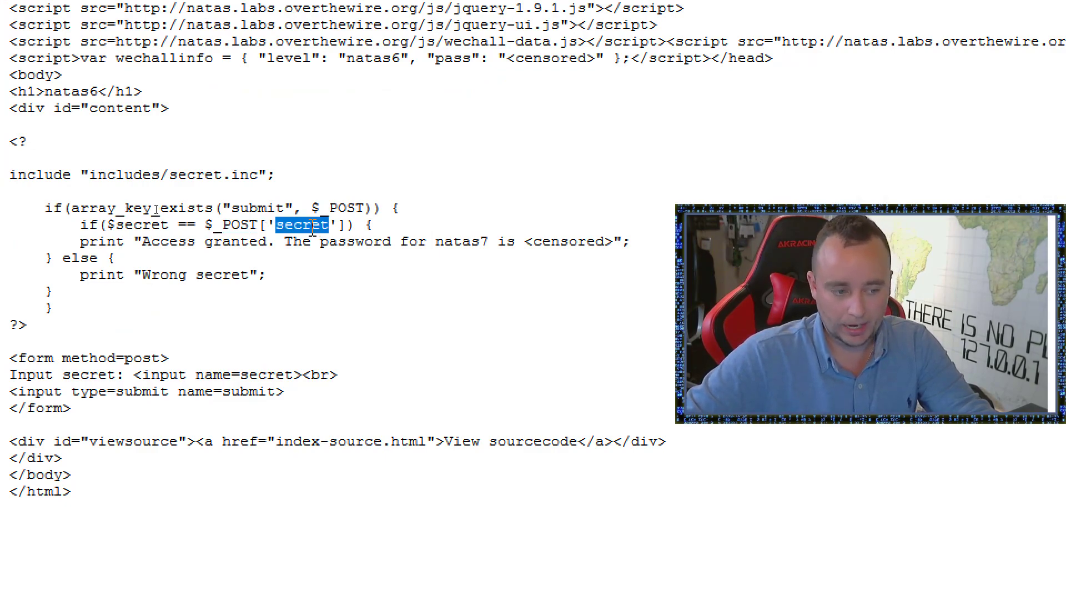
pyautogui.click(314, 227)
pyautogui.moveTo(206, 225); pyautogui.dragTo(349, 224)
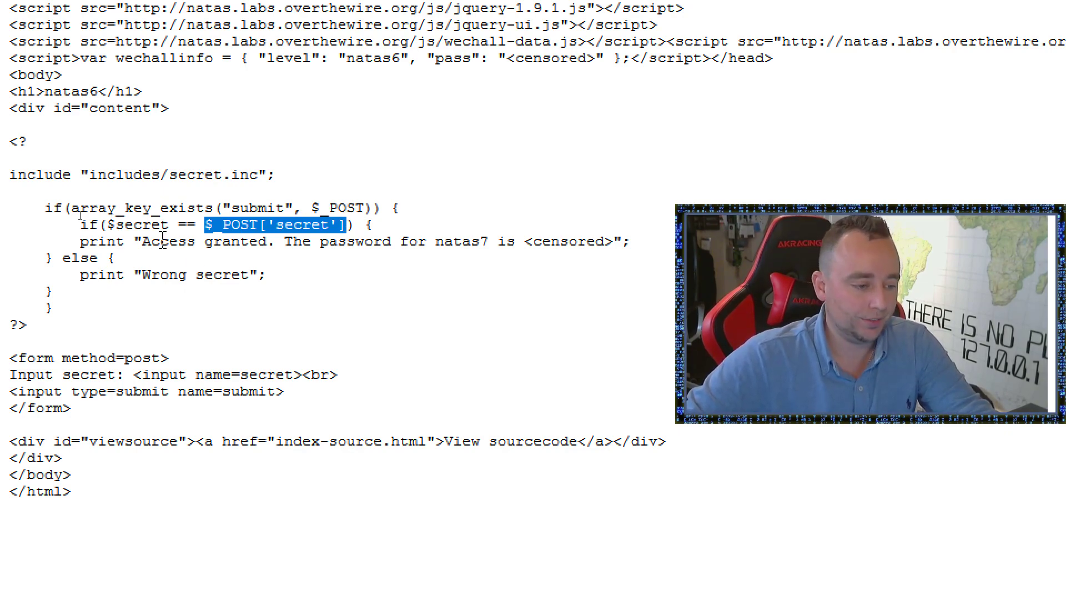
pyautogui.moveTo(178, 224); pyautogui.dragTo(205, 227)
pyautogui.click(181, 228)
pyautogui.click(174, 227)
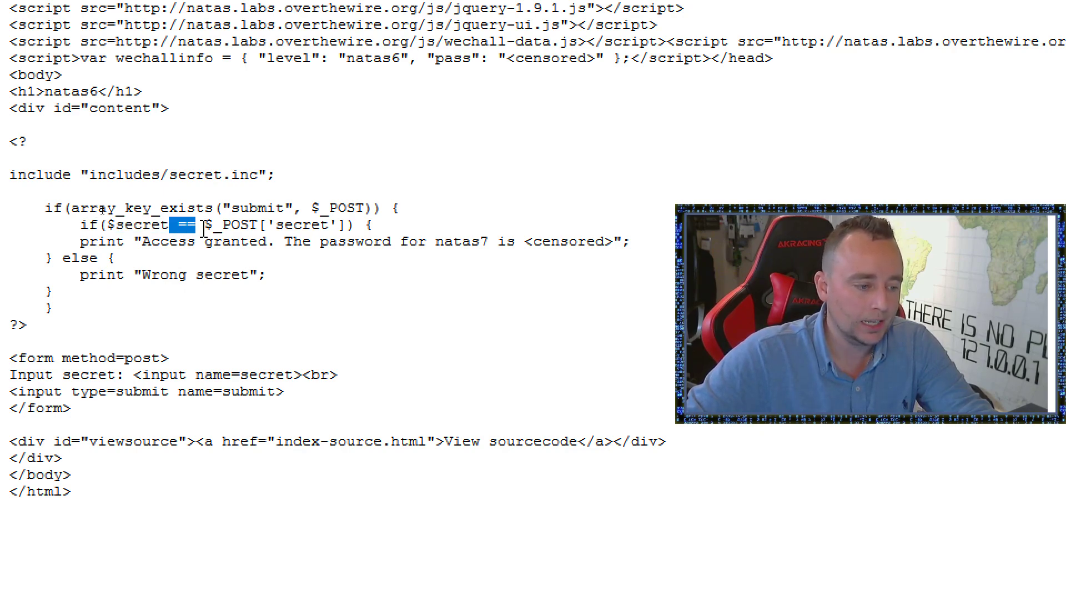
pyautogui.doubleClick(128, 226)
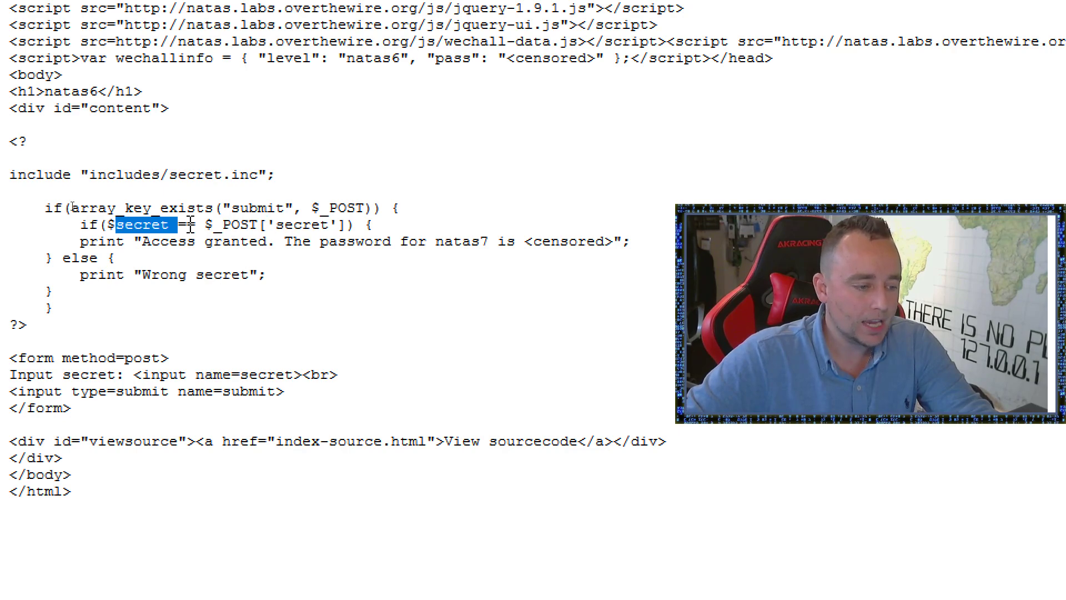
pyautogui.moveTo(107, 224); pyautogui.dragTo(173, 225)
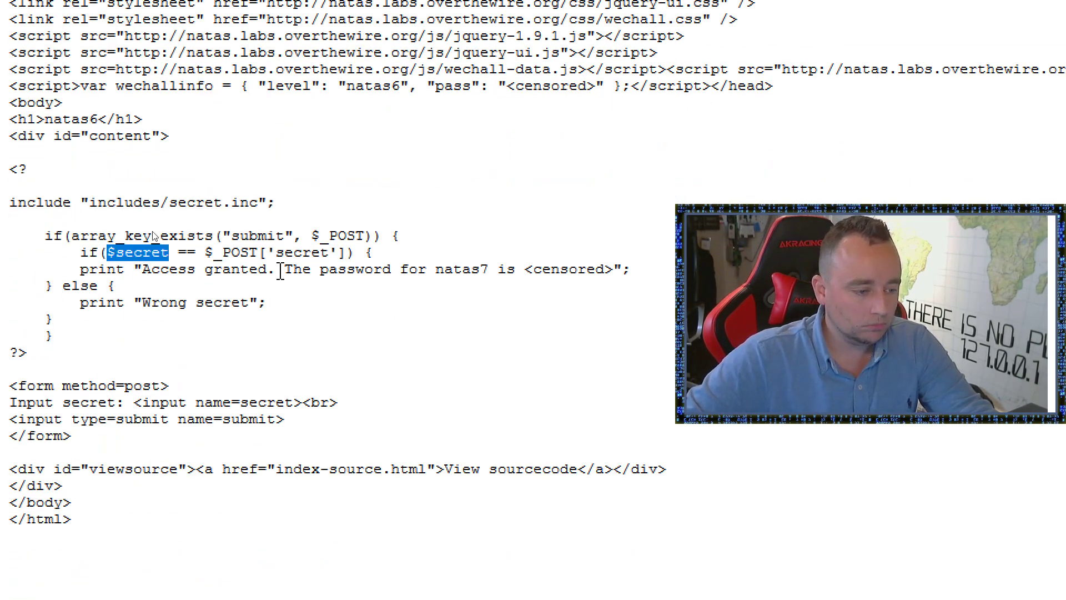
pyautogui.click(290, 486)
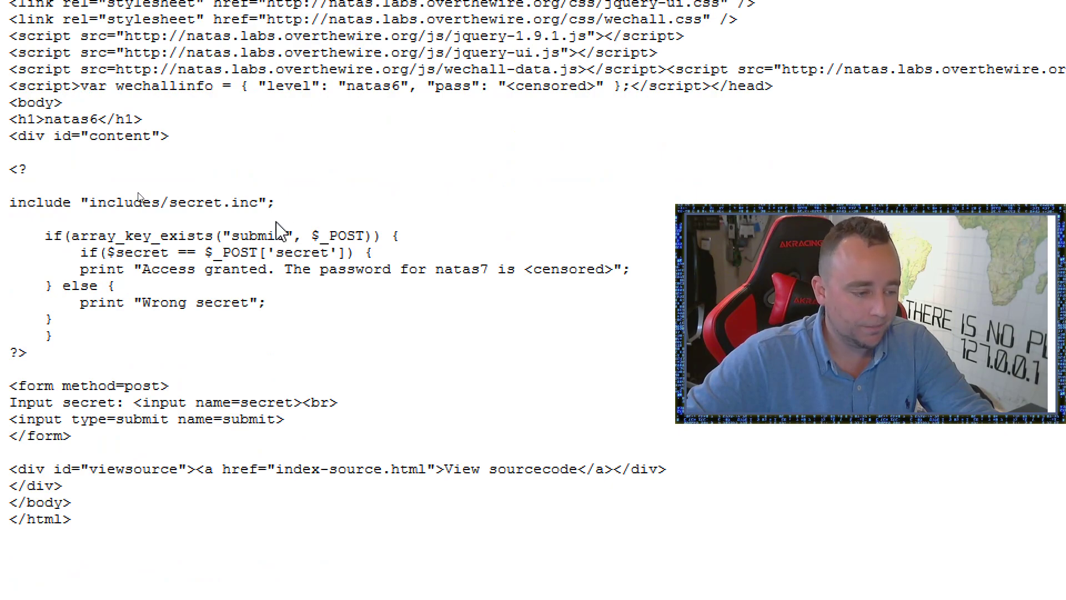
# Step: Highlight the include statement's path includes/secret.inc in the source
pyautogui.doubleClick(58, 203)
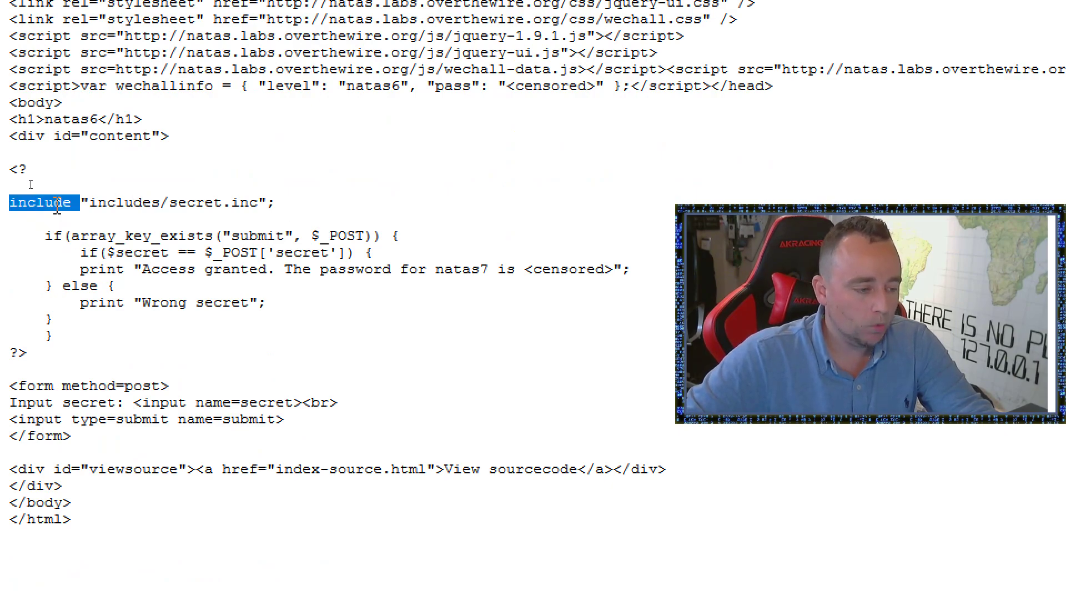
pyautogui.doubleClick(92, 202)
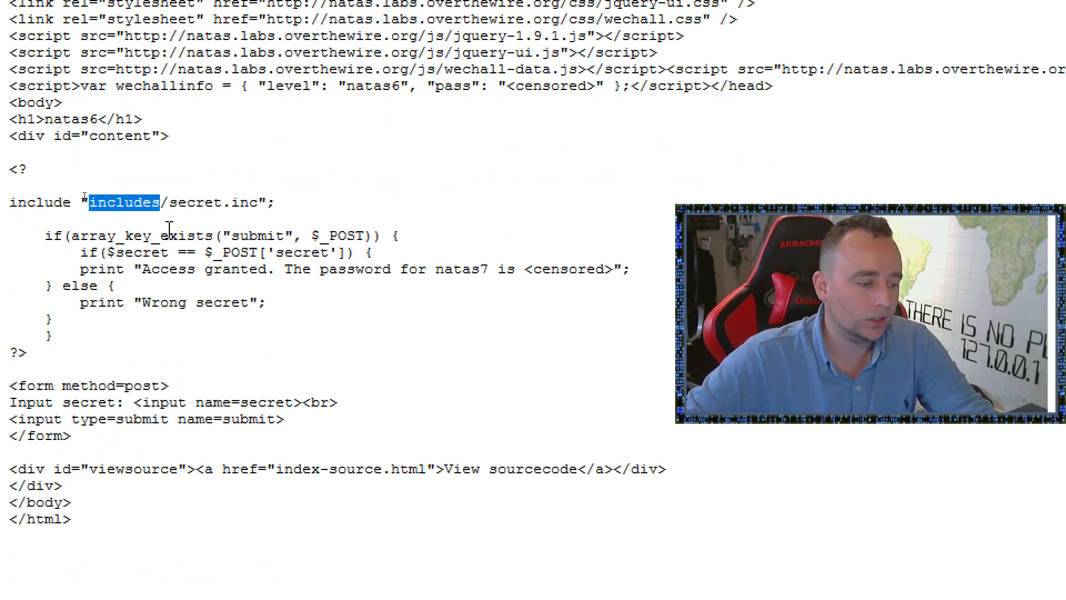
pyautogui.doubleClick(193, 202)
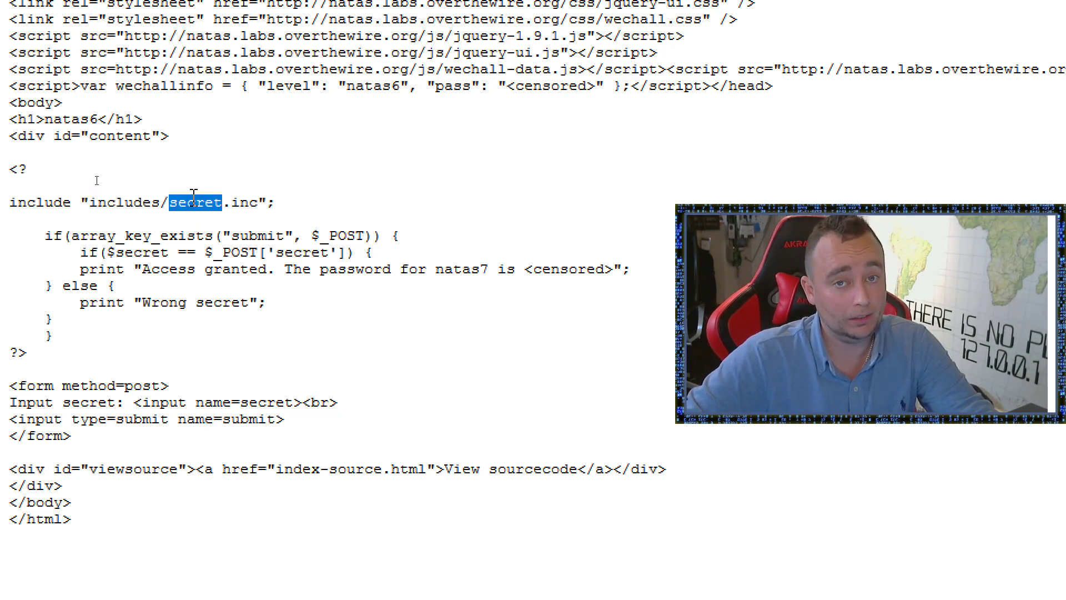
pyautogui.doubleClick(128, 201)
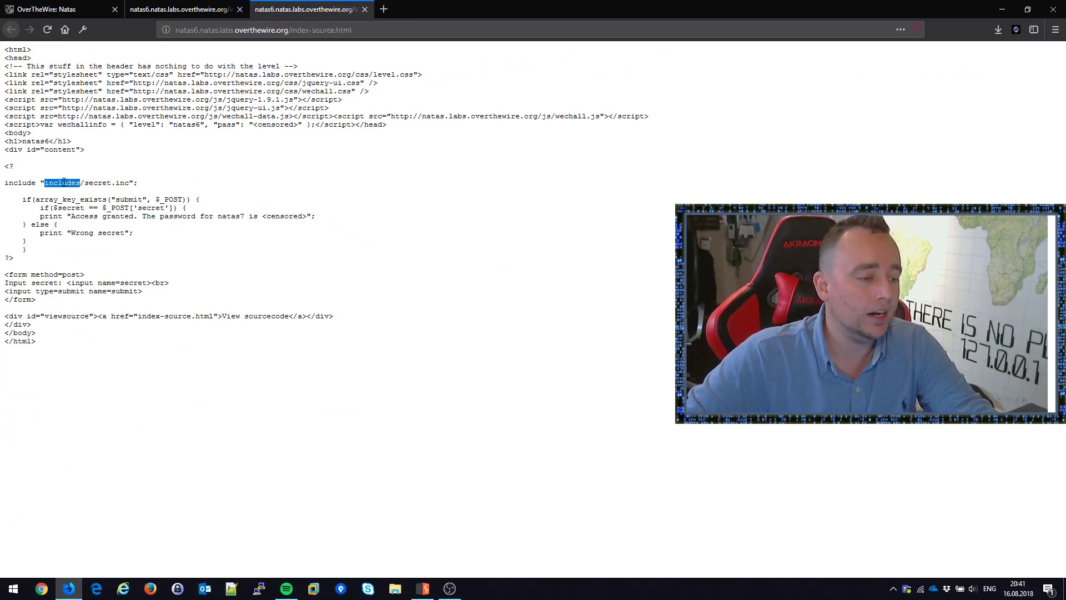
pyautogui.keyDown('shift'); pyautogui.click(134, 183); pyautogui.keyUp('shift')
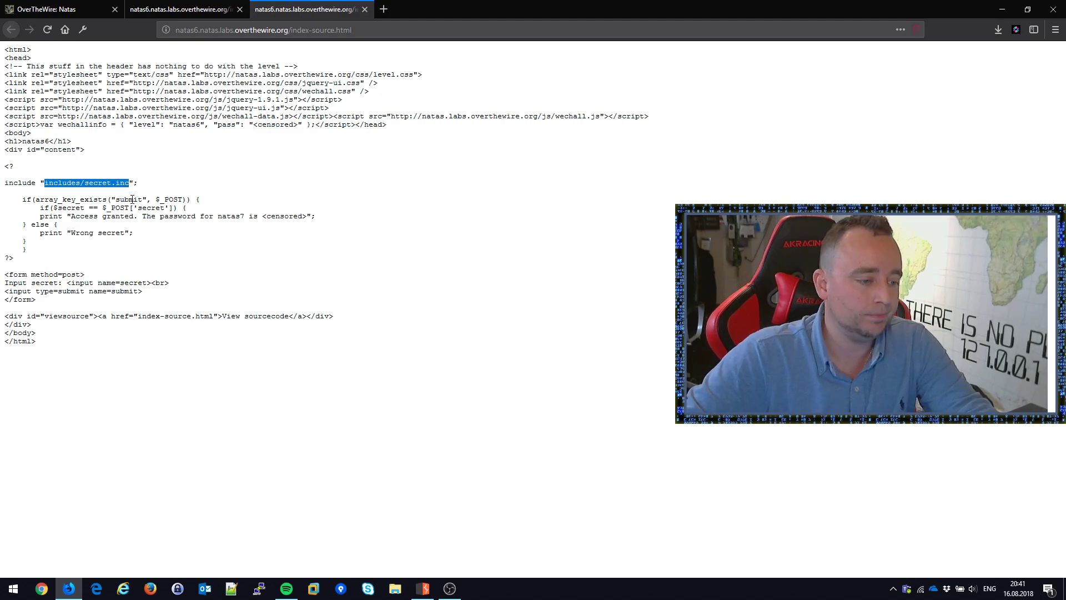
# Step: Copy the natas6 page address and paste it into a new tab
pyautogui.hotkey('ctrl', 'pageup')
pyautogui.click(310, 24)
pyautogui.hotkey('ctrl', 'c')
pyautogui.hotkey('ctrl', 't')
pyautogui.hotkey('ctrl', 'v')
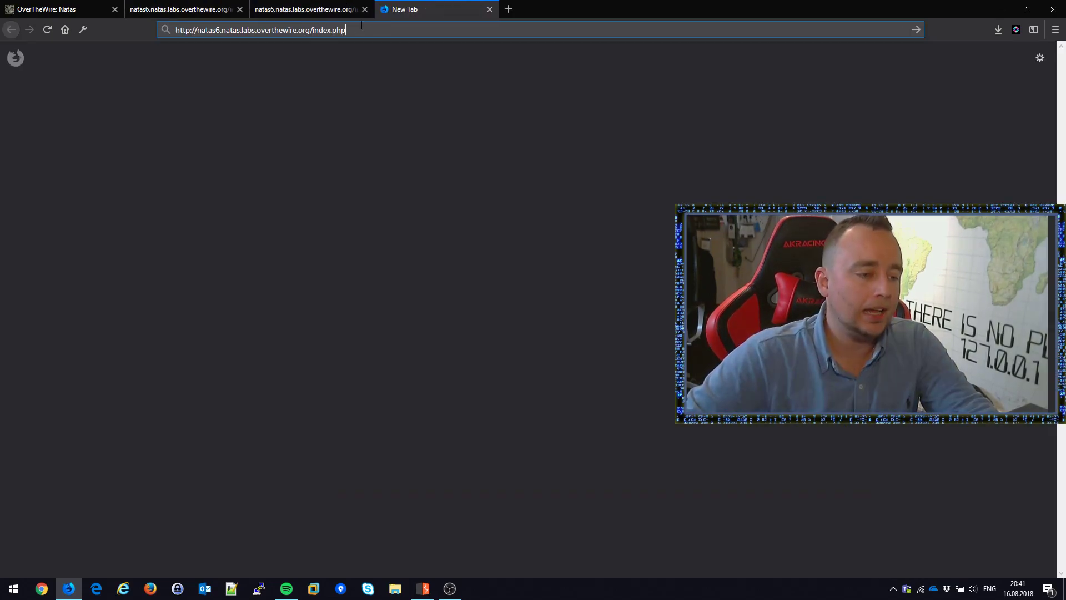
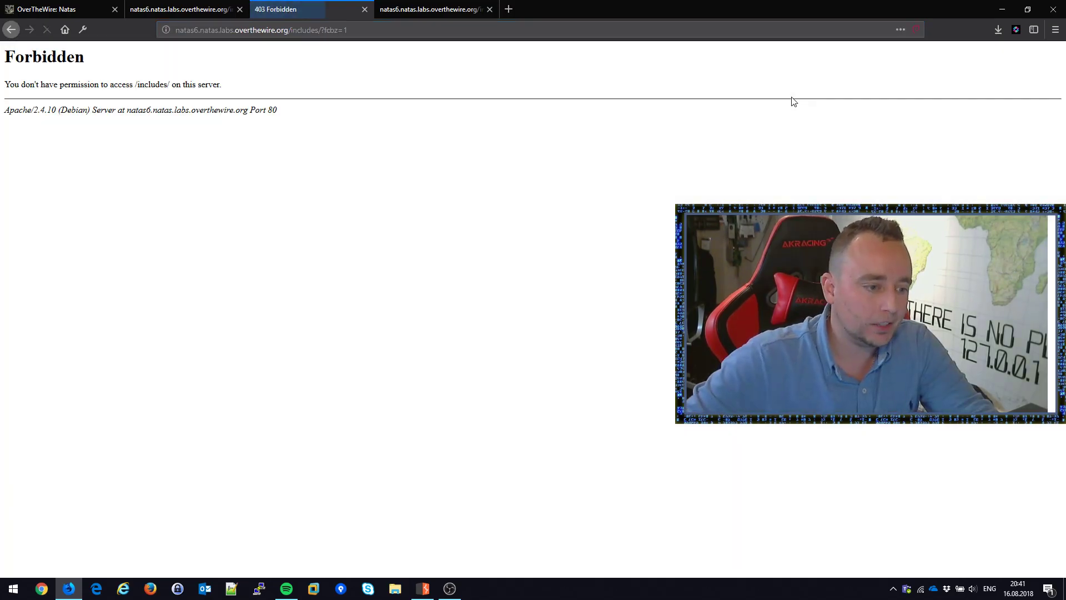
# Step: Copy the includes/secret.inc path from the natas6 source code tab
pyautogui.click(329, 34)
pyautogui.click(361, 62)
pyautogui.hotkey('ctrl', 'pageup')
pyautogui.hotkey('ctrl', 'pagedown')
pyautogui.hotkey('ctrl', 'pagedown')
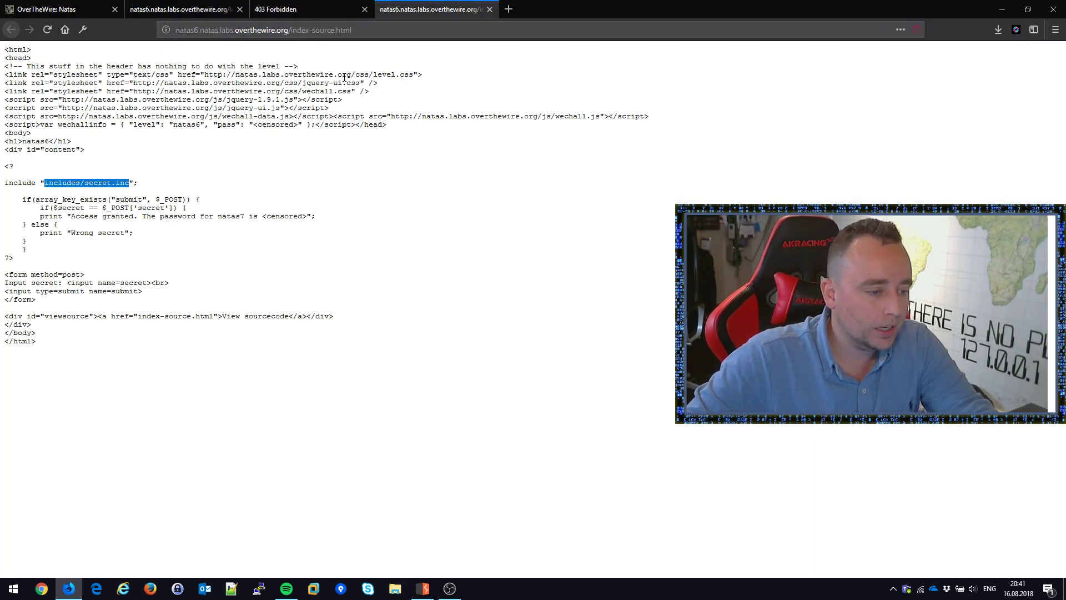
pyautogui.doubleClick(99, 183)
pyautogui.moveTo(99, 183); pyautogui.dragTo(146, 195)
pyautogui.hotkey('ctrl', 'c')
# Step: Replace ?fcbz=1 in the Forbidden tab's address with the secret.inc path
pyautogui.hotkey('ctrl', 'pageup')
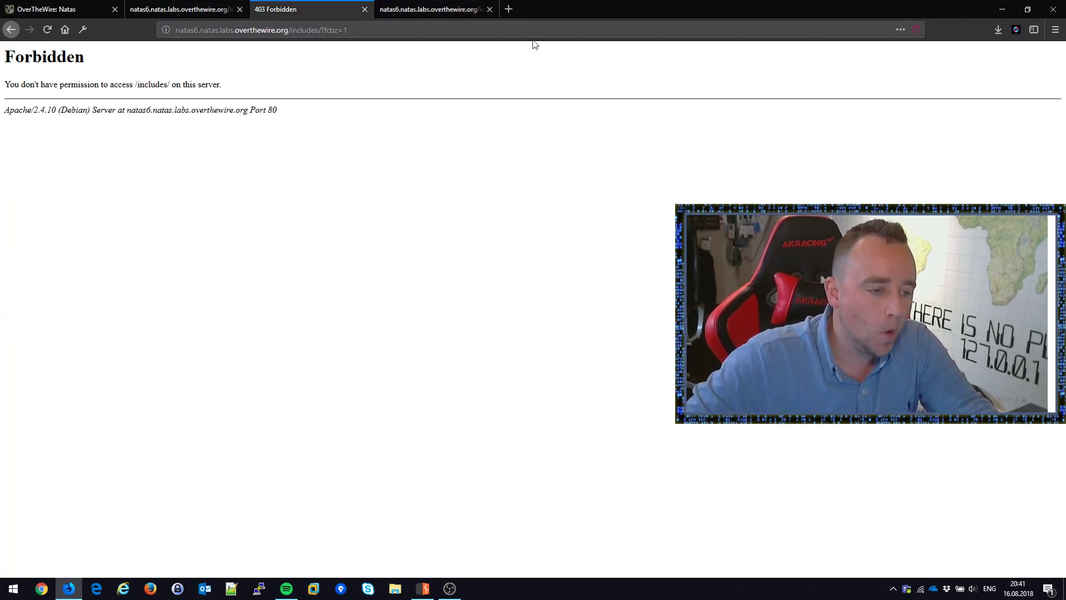
pyautogui.moveTo(320, 34); pyautogui.dragTo(547, 45)
pyautogui.hotkey('ctrl', 'v')
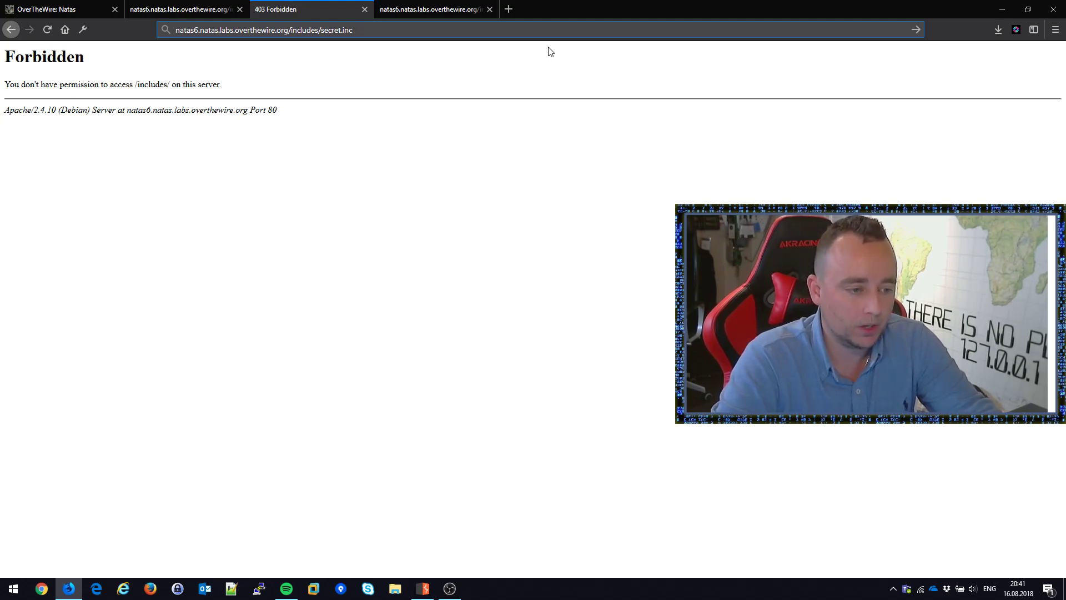
# Step: Load the includes/secret.inc URL, which shows a blank page, and check its .inc extension
pyautogui.press('Return')
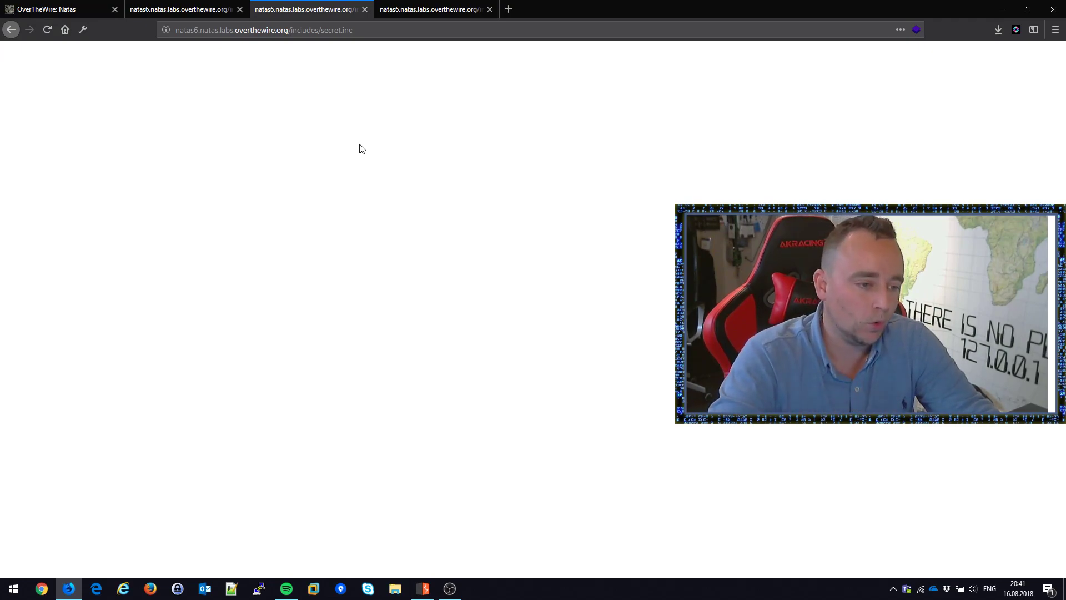
pyautogui.doubleClick(365, 31)
pyautogui.click(366, 31)
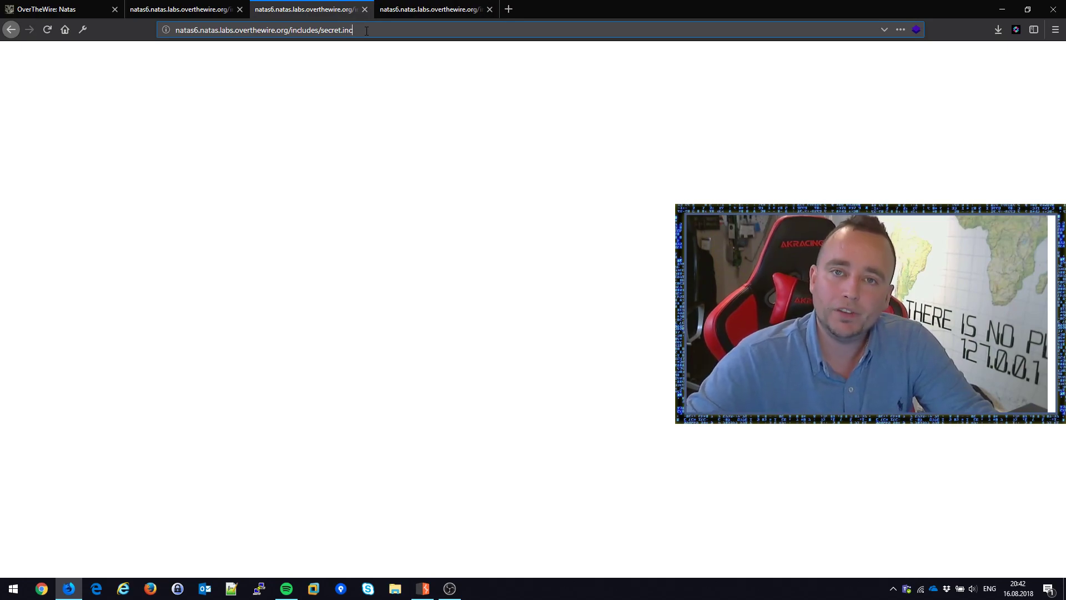
pyautogui.doubleClick(350, 30)
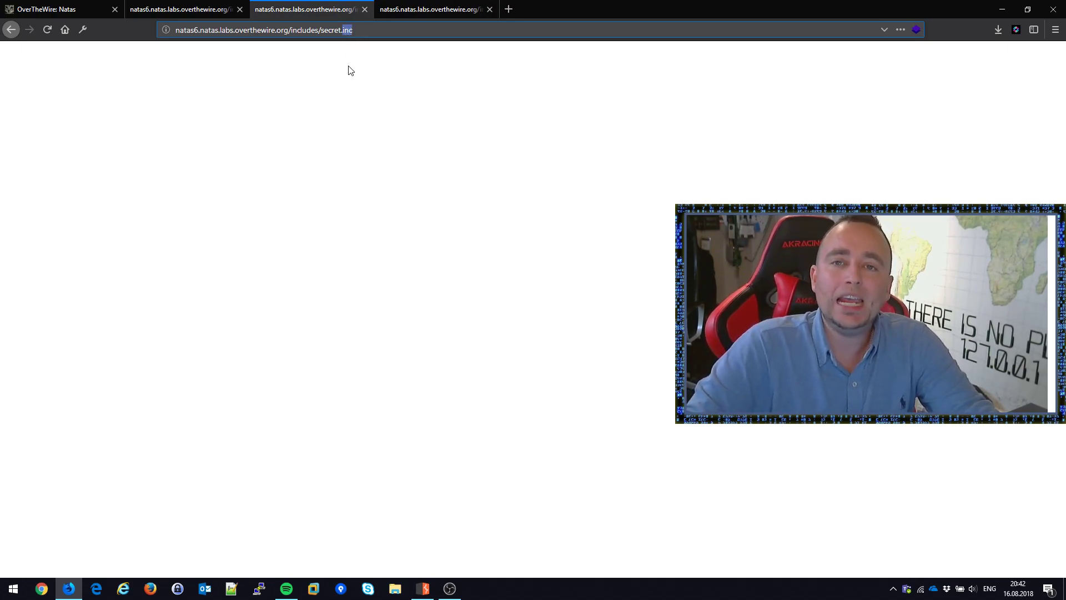
pyautogui.click(408, 115)
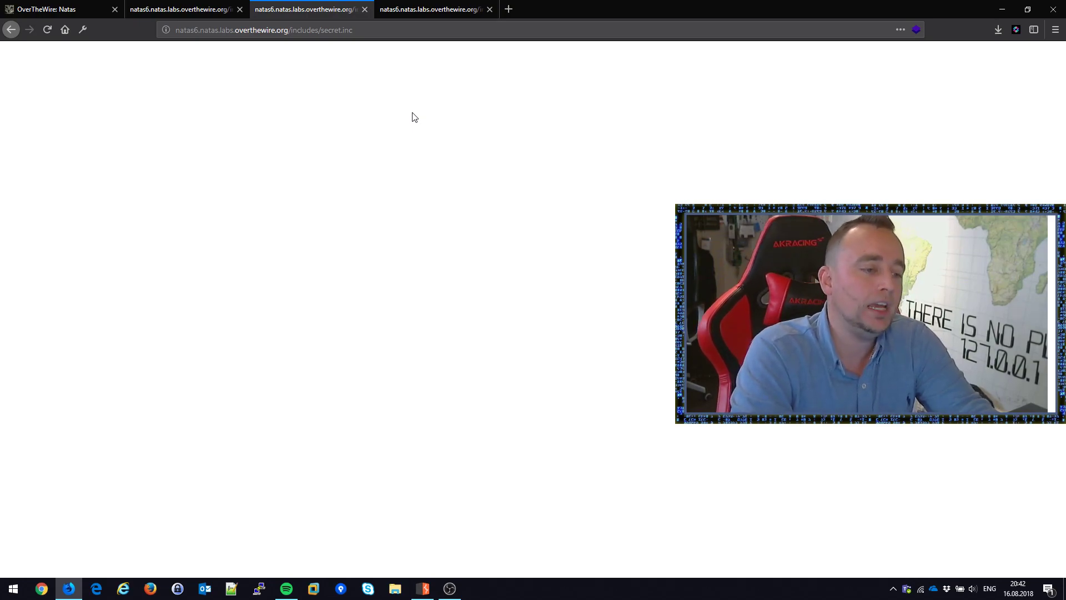
# Step: Open secret.inc's raw source and locate the $secret line
pyautogui.hotkey('ctrl', 'u')
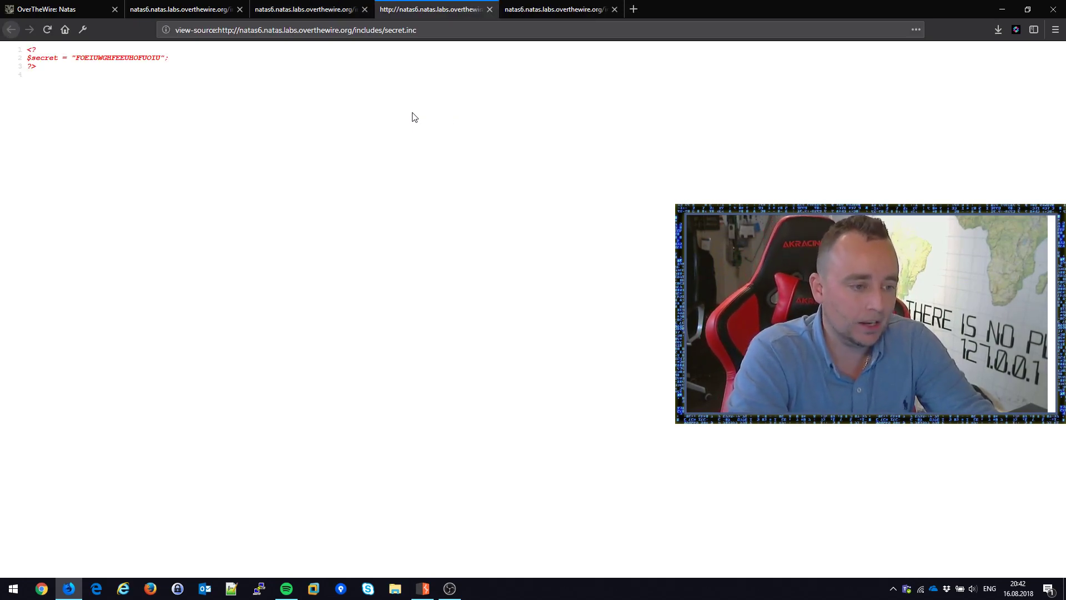
pyautogui.hotkey('ctrl', 'a')
pyautogui.click(138, 126)
pyautogui.moveTo(128, 143); pyautogui.dragTo(3, 47)
pyautogui.click(4, 44)
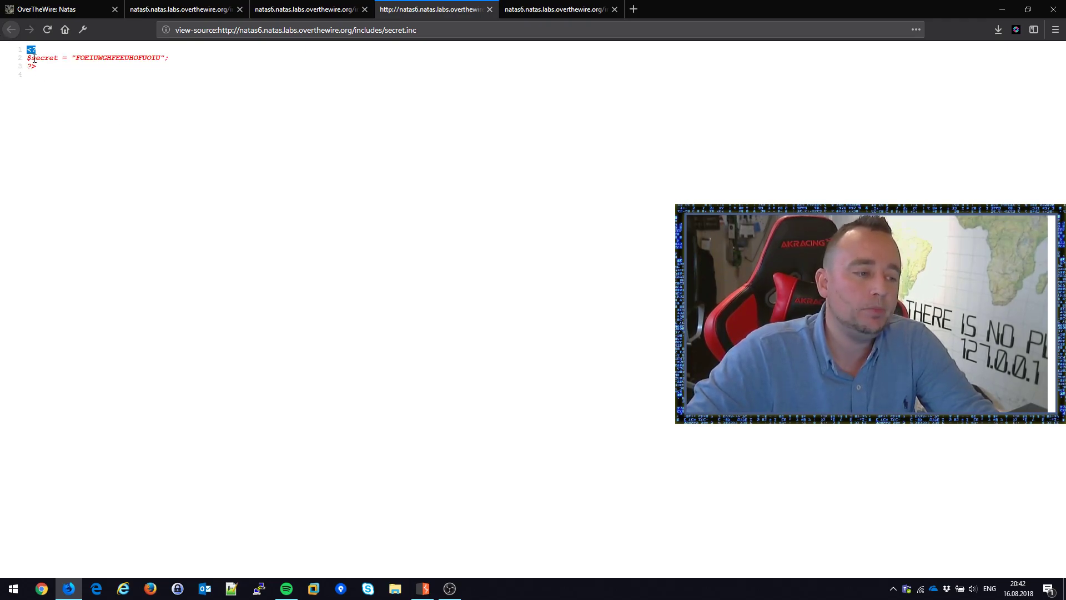
pyautogui.tripleClick(39, 60)
pyautogui.click(59, 89)
# Step: Select the quoted secret string and return to the natas6 form
pyautogui.click(308, 9)
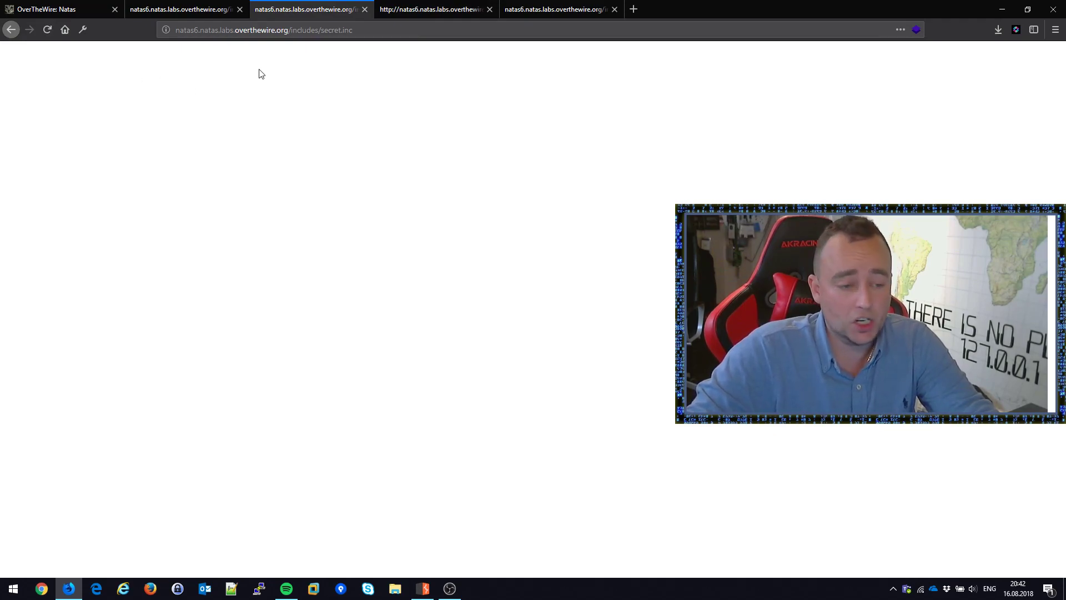
pyautogui.hotkey('ctrl', 'Tab')
pyautogui.moveTo(63, 58); pyautogui.dragTo(26, 60)
pyautogui.doubleClick(116, 58)
pyautogui.hotkey('ctrl', 'c')
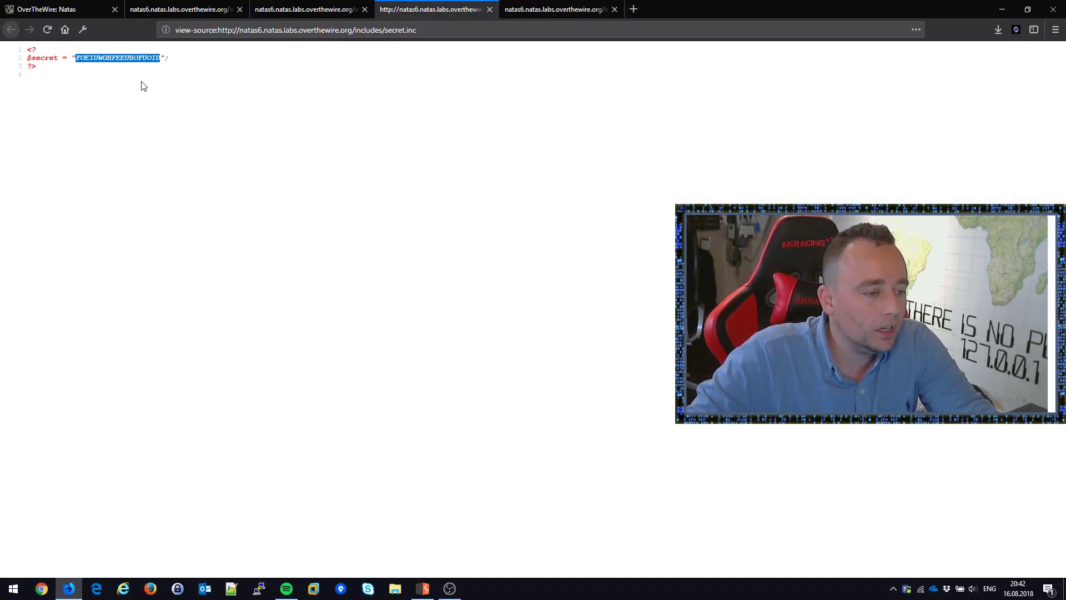
pyautogui.hotkey('ctrl', '2')
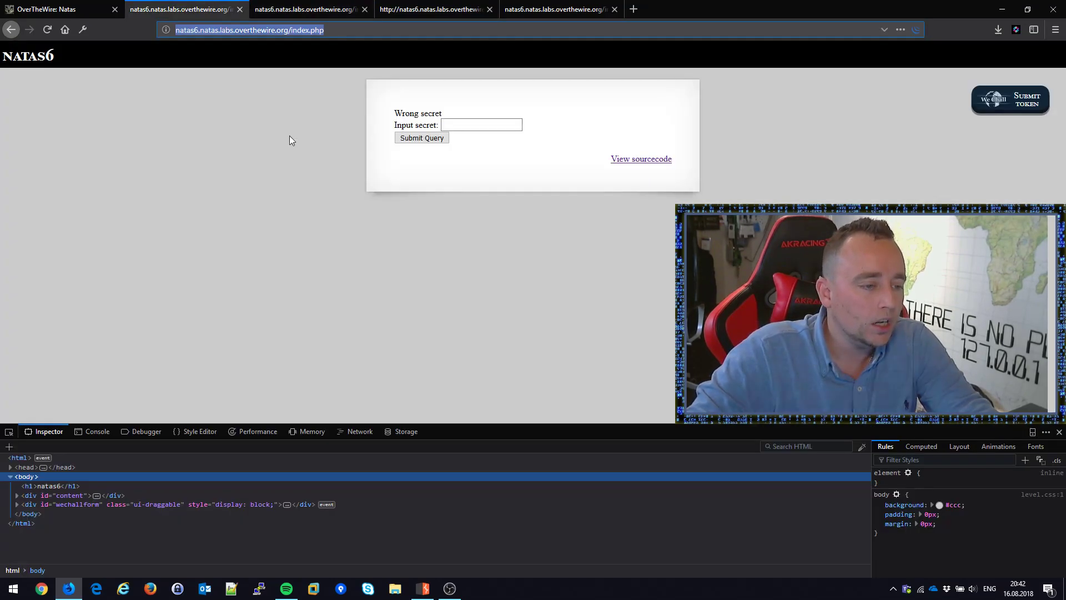
# Step: Paste the secret into Input secret and check the $secret variable in the source
pyautogui.click(446, 125)
pyautogui.hotkey('ctrl', 'v')
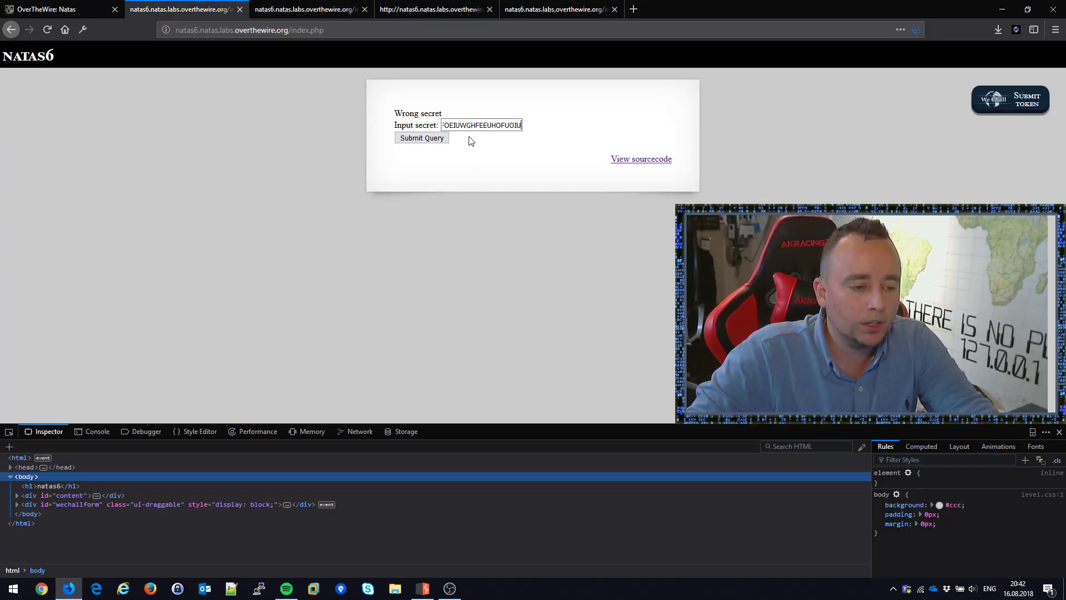
pyautogui.hotkey('ctrl', 'Tab')
pyautogui.hotkey('ctrl', 'Tab')
pyautogui.hotkey('ctrl', 'Tab')
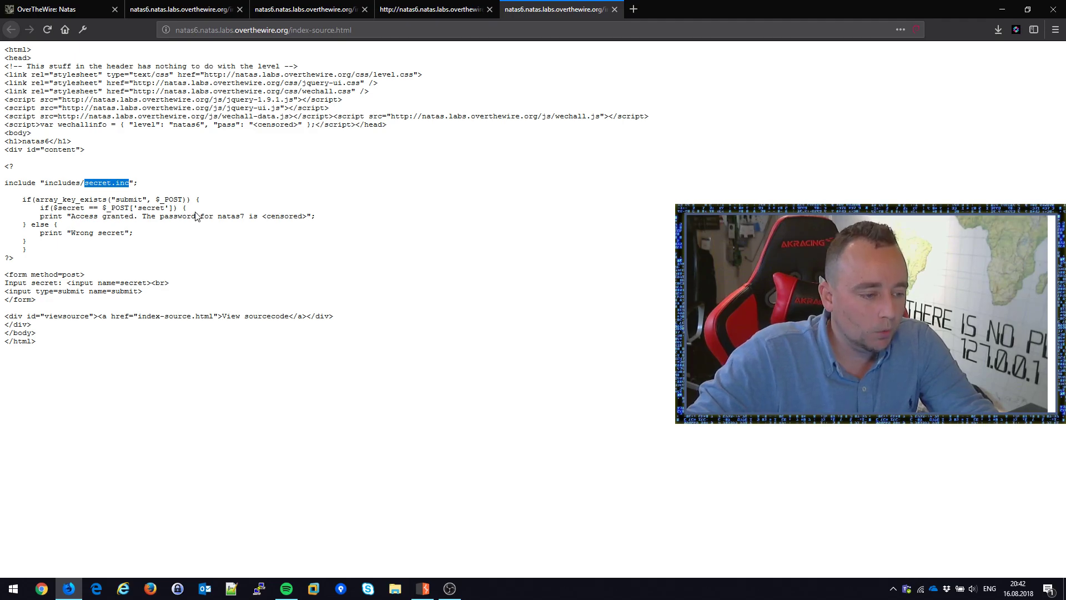
pyautogui.doubleClick(61, 208)
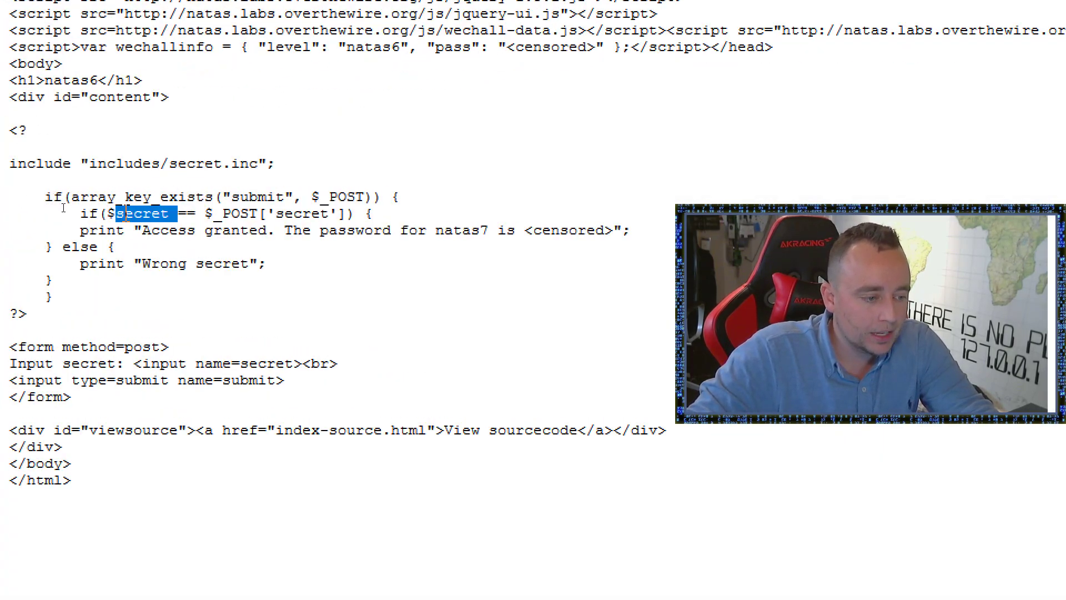
pyautogui.doubleClick(285, 213)
# Step: Review the POST secret comparison in the code, then submit the secret
pyautogui.hotkey('ctrl', 'shift', 'Tab')
pyautogui.hotkey('ctrl', 'shift', 'Tab')
pyautogui.hotkey('ctrl', 'shift', 'Tab')
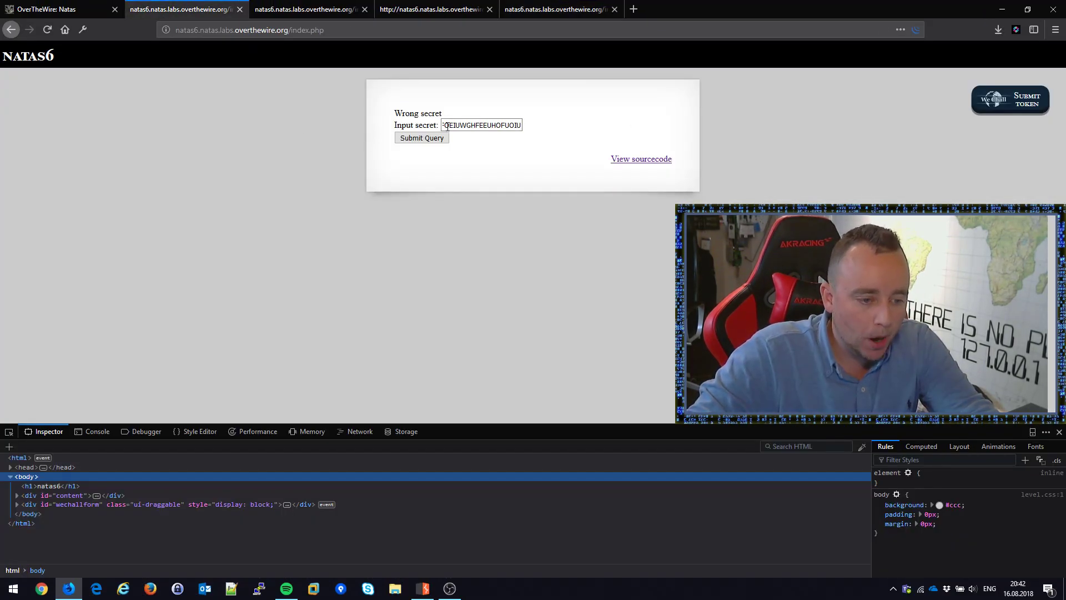
pyautogui.click(488, 125)
pyautogui.hotkey('ctrl', 'Tab')
pyautogui.hotkey('ctrl', 'Tab')
pyautogui.hotkey('ctrl', 'Tab')
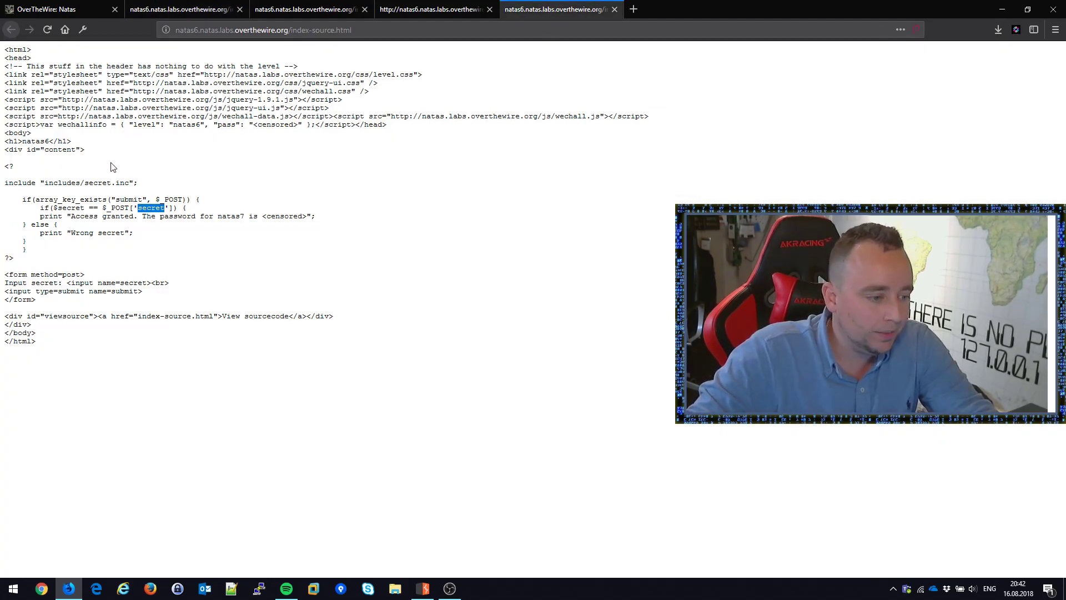
pyautogui.click(92, 201)
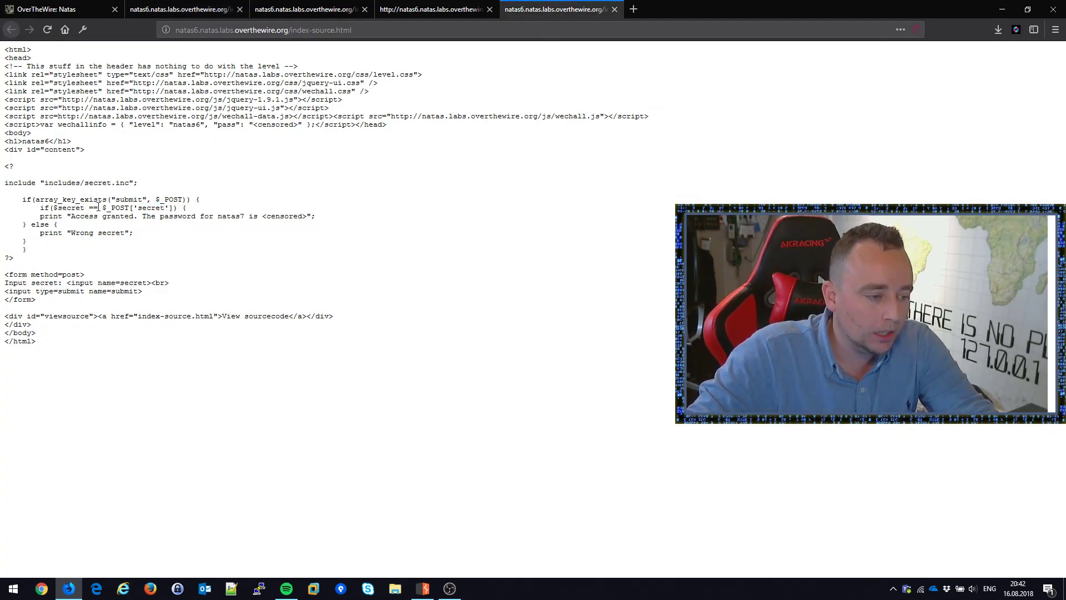
pyautogui.moveTo(102, 208); pyautogui.dragTo(314, 218)
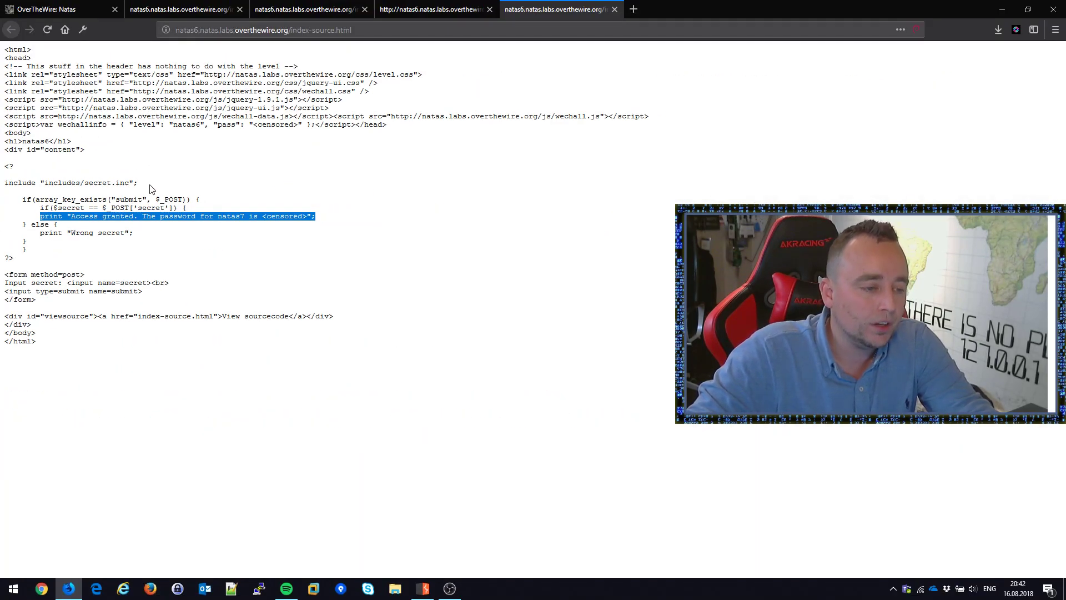
pyautogui.hotkey('ctrl', 'shift', 'Tab')
pyautogui.hotkey('ctrl', 'shift', 'Tab')
pyautogui.hotkey('ctrl', 'shift', 'Tab')
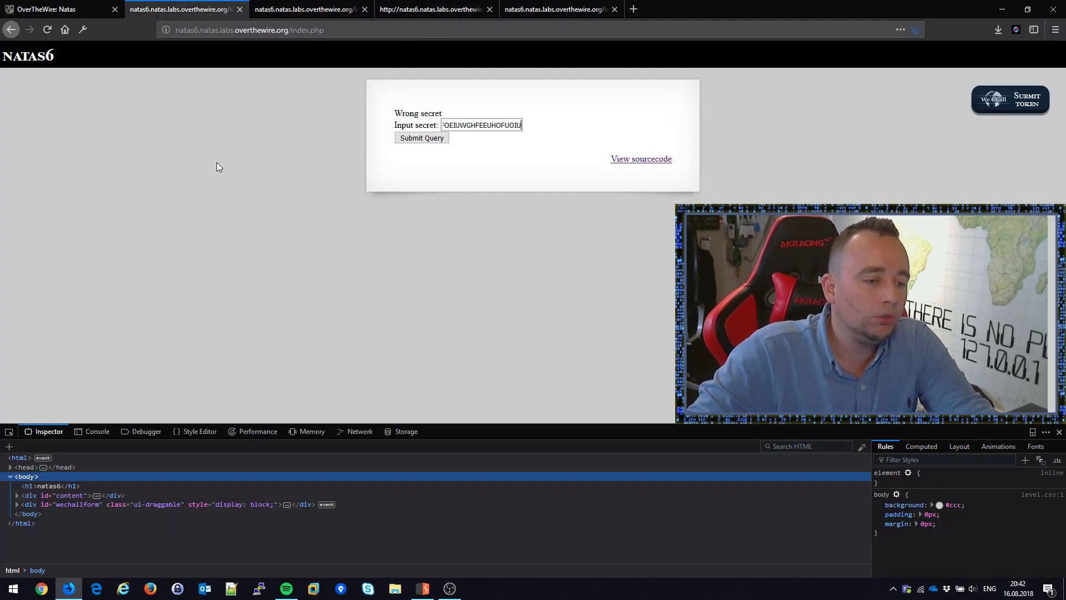
pyautogui.click(443, 140)
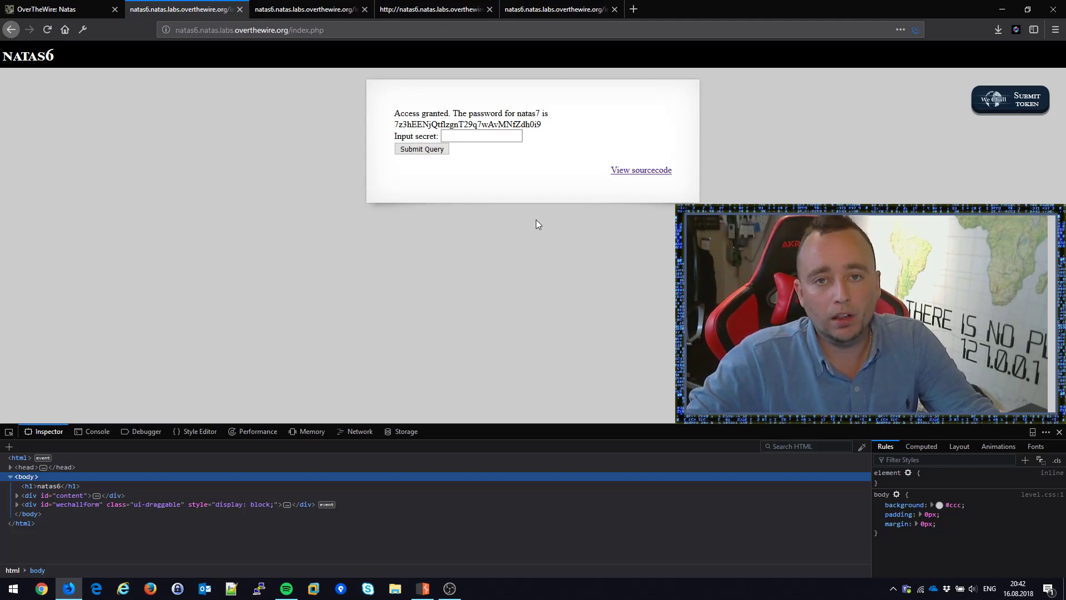
# Step: Select the natas7 password and change the address from natas6 to natas7
pyautogui.doubleClick(477, 124)
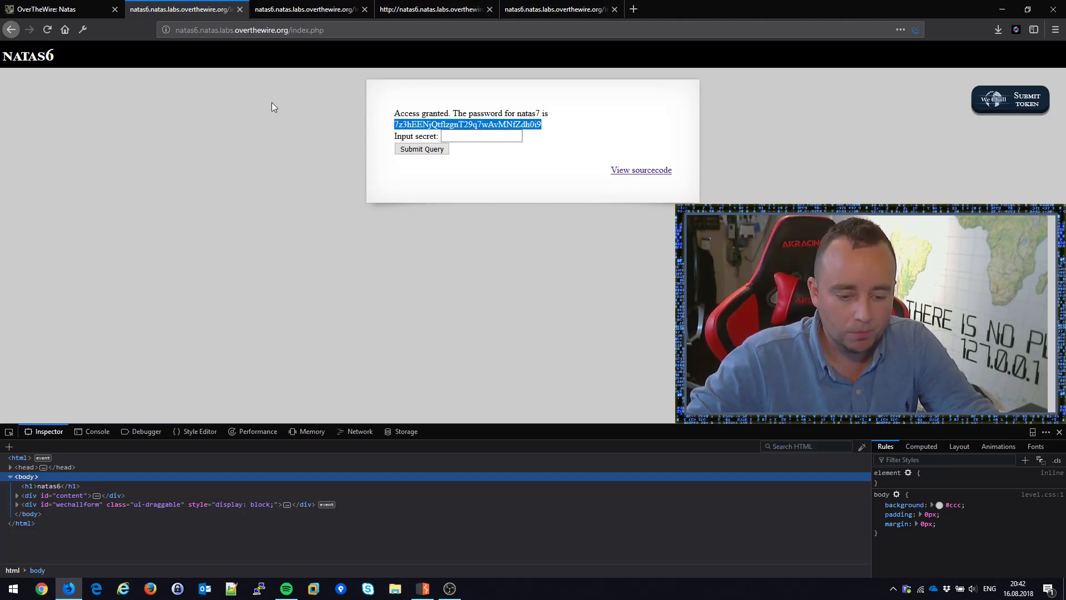
pyautogui.click(196, 30)
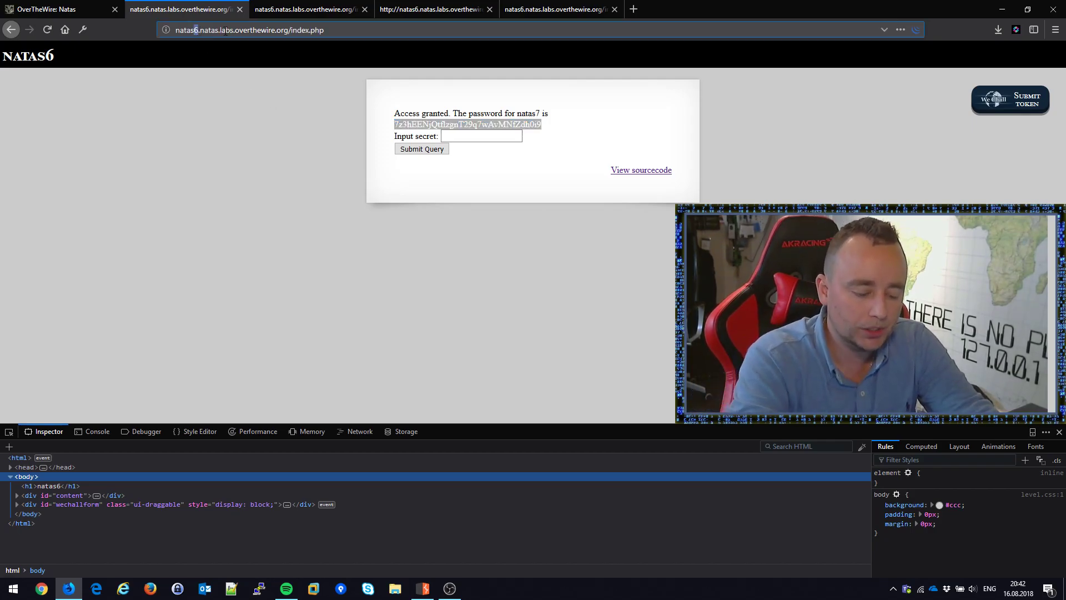
pyautogui.write('7')
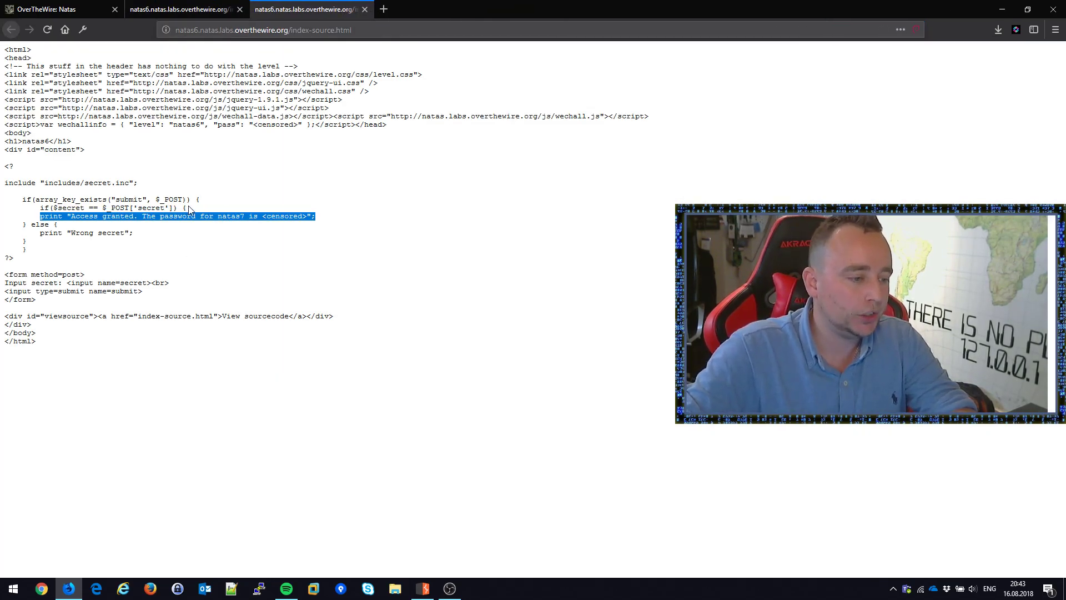
pyautogui.moveTo(84, 183); pyautogui.dragTo(133, 188)
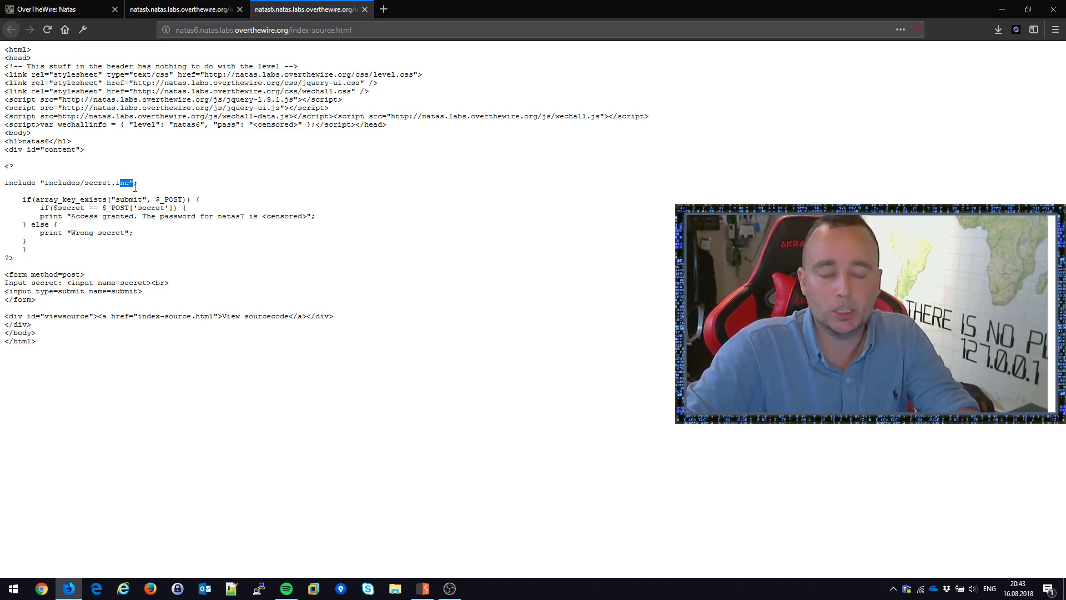
pyautogui.hotkey('ctrl', 'shift', 'Tab')
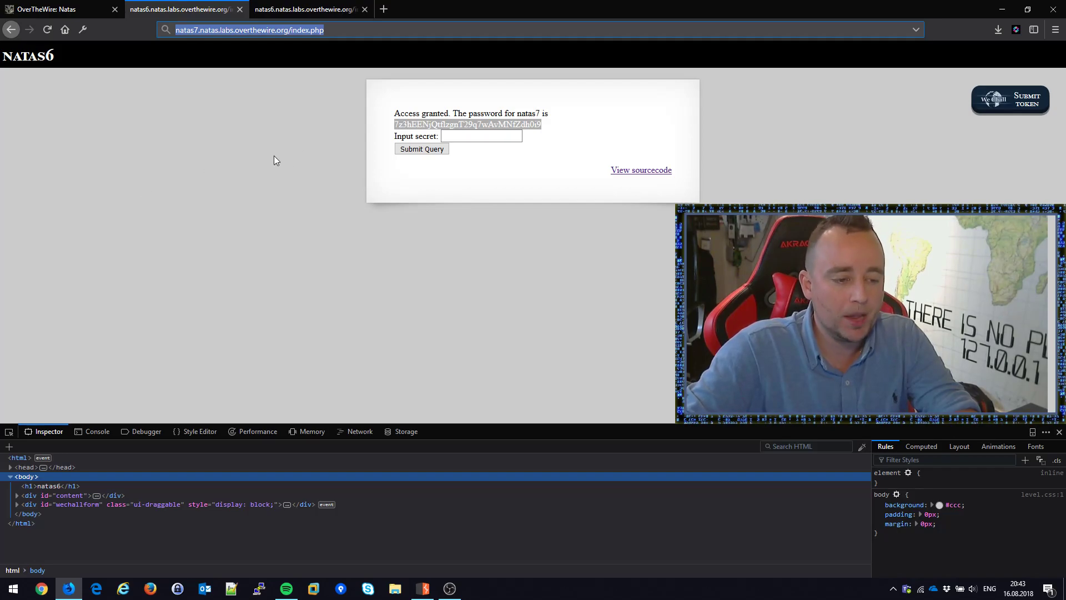
pyautogui.click(282, 161)
pyautogui.doubleClick(444, 126)
pyautogui.click(261, 157)
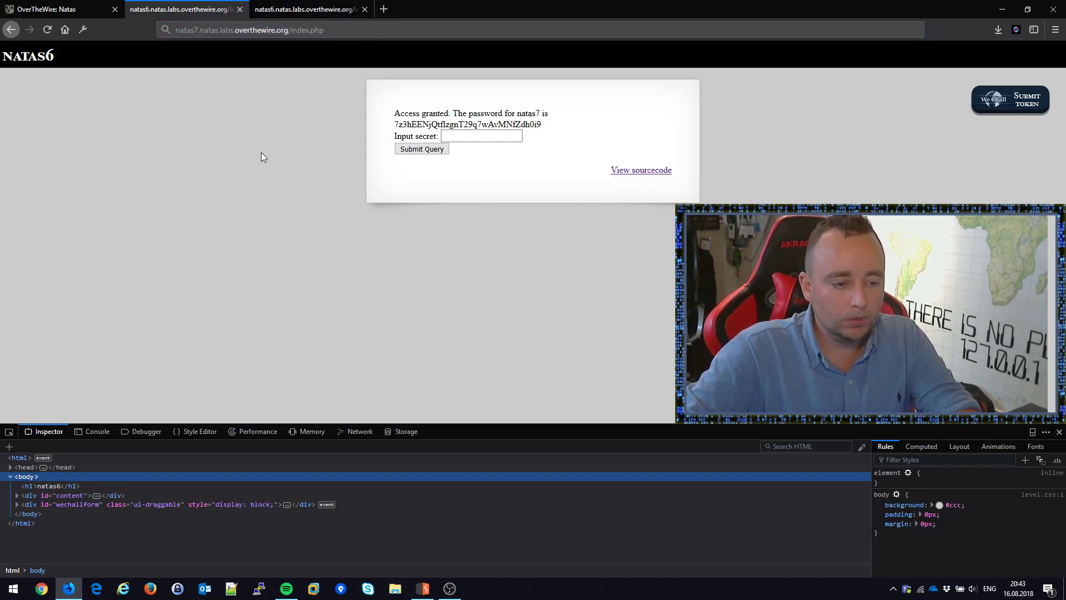
pyautogui.click(199, 32)
pyautogui.moveTo(194, 31); pyautogui.dragTo(199, 32)
pyautogui.write('8')
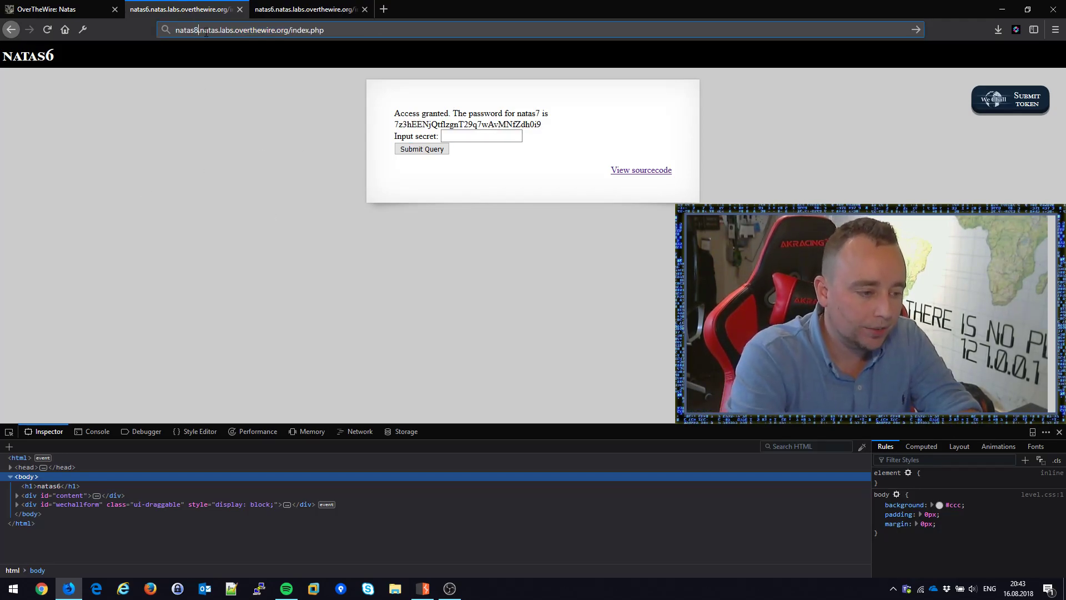
pyautogui.press('Return')
pyautogui.write('natas8')
pyautogui.press('Tab')
pyautogui.hotkey('ctrl', 'v')
pyautogui.press('Return')
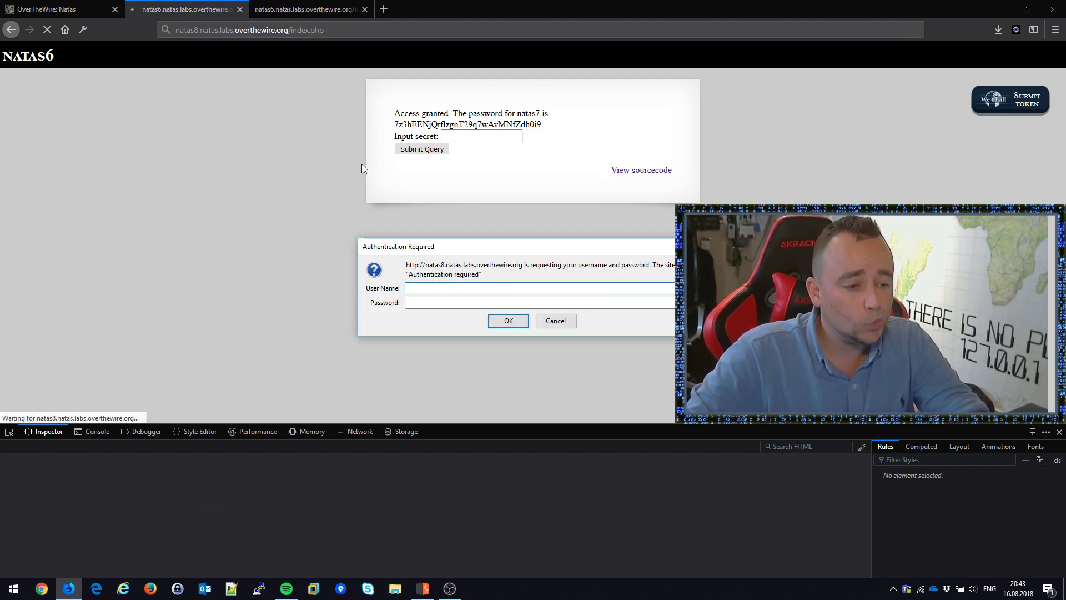
pyautogui.press('Escape')
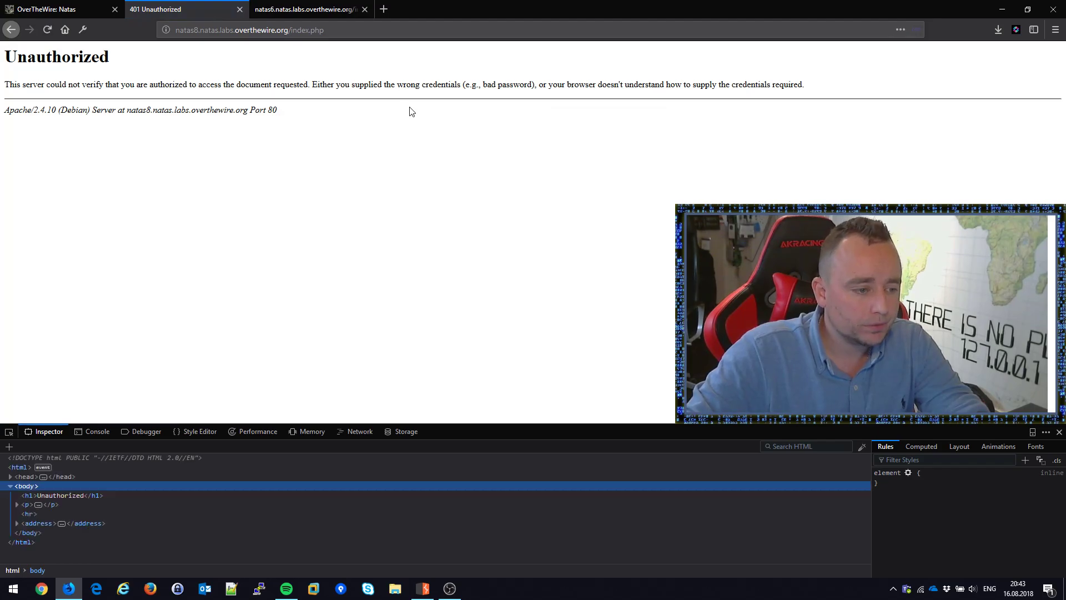
pyautogui.hotkey('alt', 'Left')
pyautogui.doubleClick(489, 123)
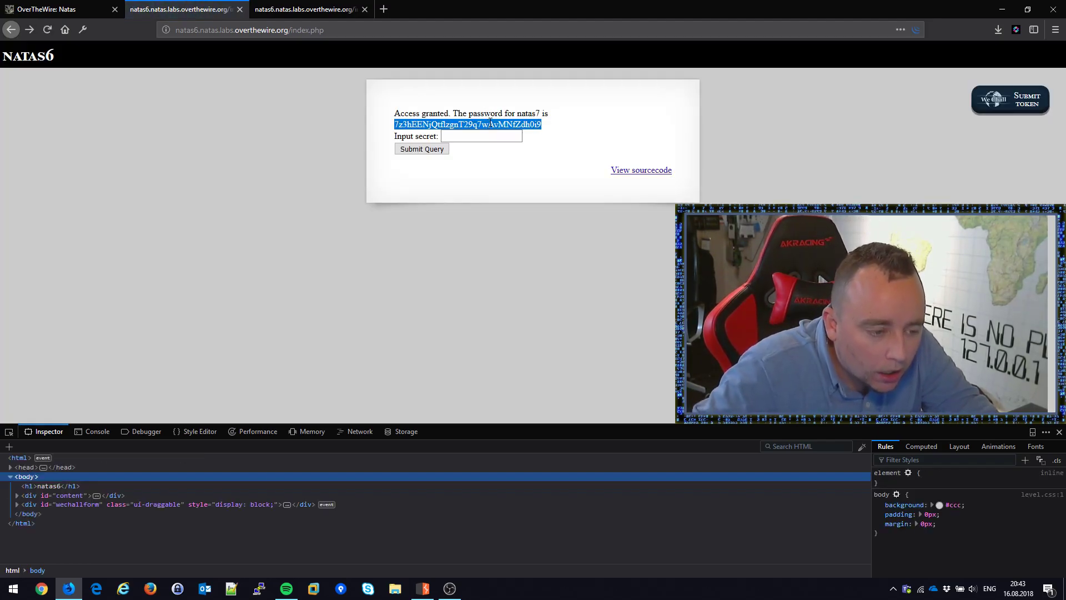
# Step: Load the natas7 URL and log in as natas7 with the copied password
pyautogui.click(274, 159)
pyautogui.click(196, 29)
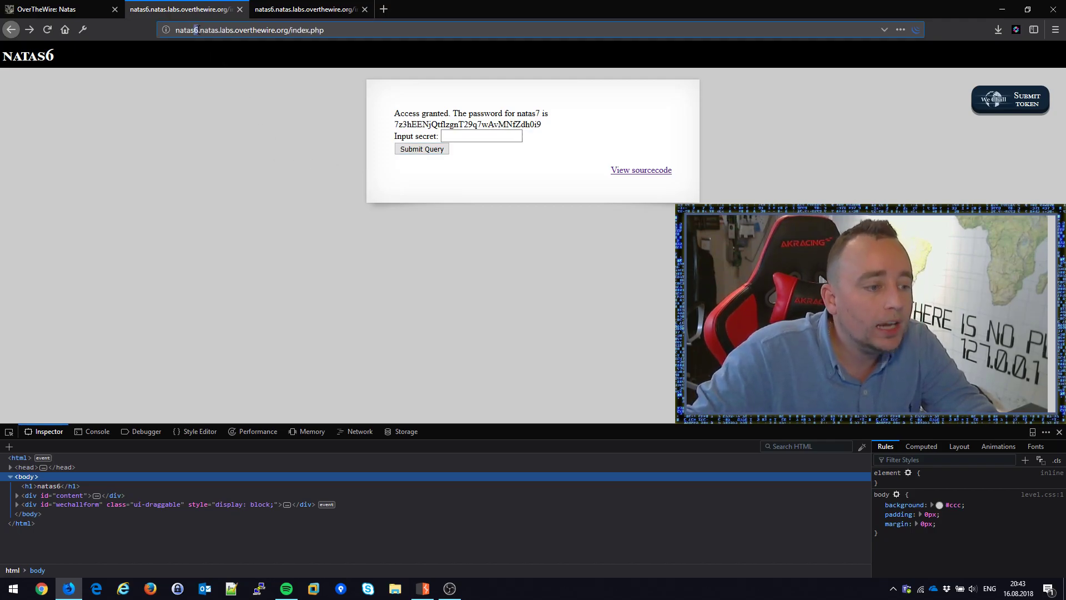
pyautogui.write('7')
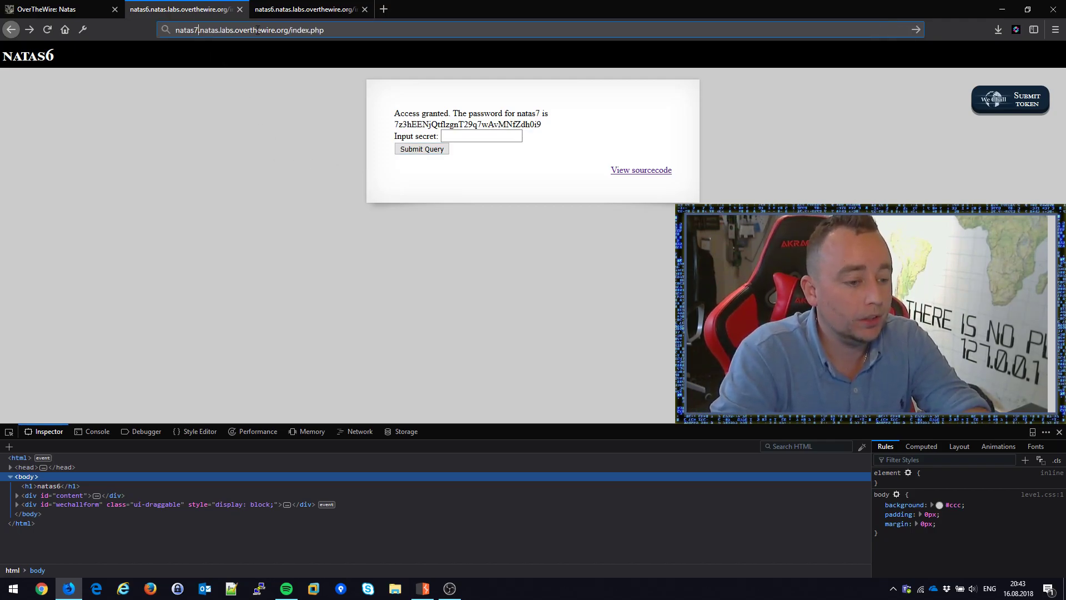
pyautogui.press('Return')
pyautogui.write('natas7')
pyautogui.press('Tab')
pyautogui.hotkey('ctrl', 'v')
pyautogui.press('Return')
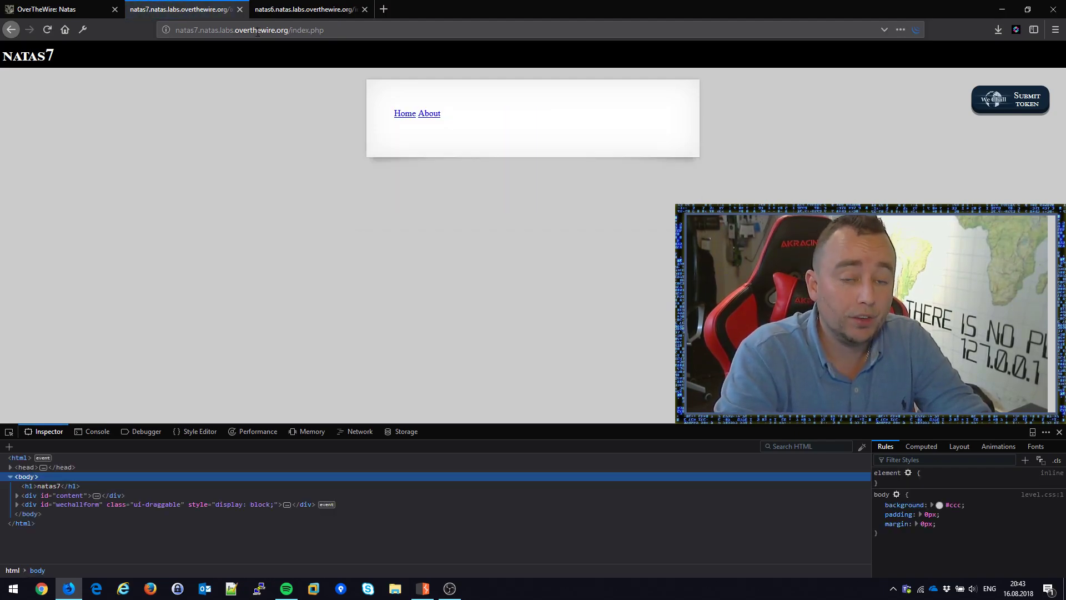